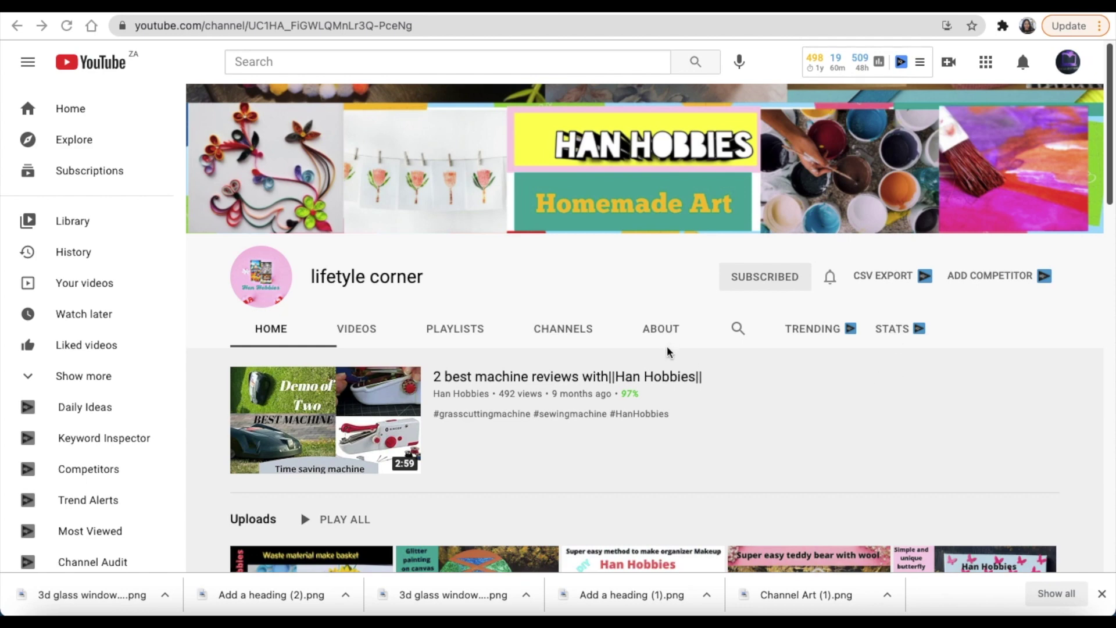
{"action": "scroll", "coordinate": [666, 351], "scroll_direction": "down", "scroll_amount": 1}
{"action": "scroll", "coordinate": [667, 351], "scroll_direction": "up", "scroll_amount": 1}
- Start a new blank design and add a heading text box, enlarged and centred
{"action": "left_click", "coordinate": [807, 14]}
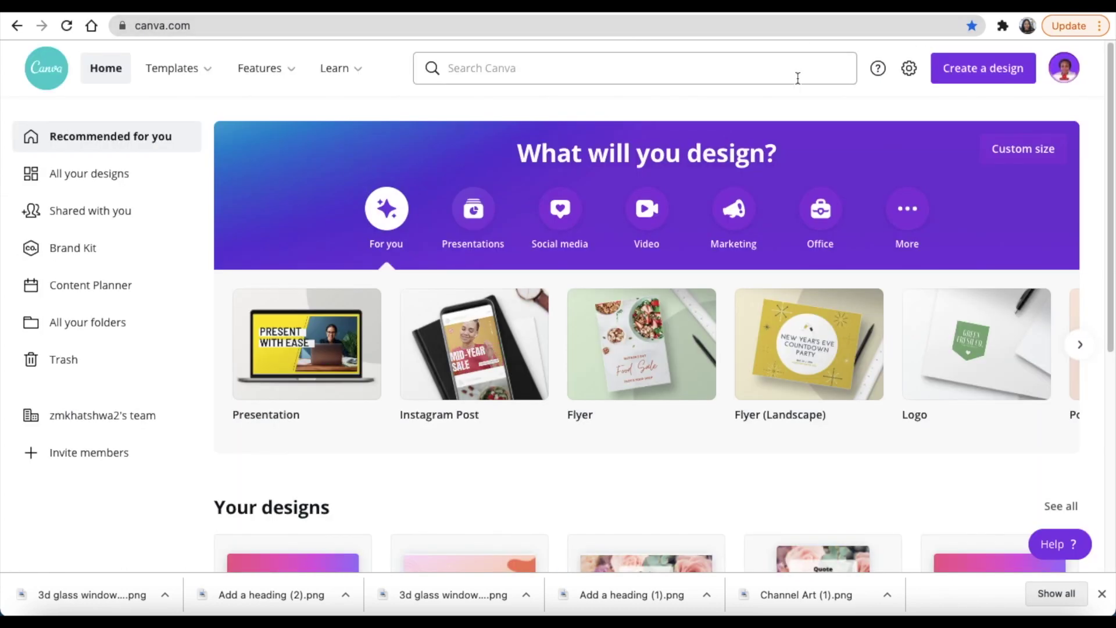
{"action": "mouse_move", "coordinate": [474, 344]}
{"action": "left_click", "coordinate": [470, 368]}
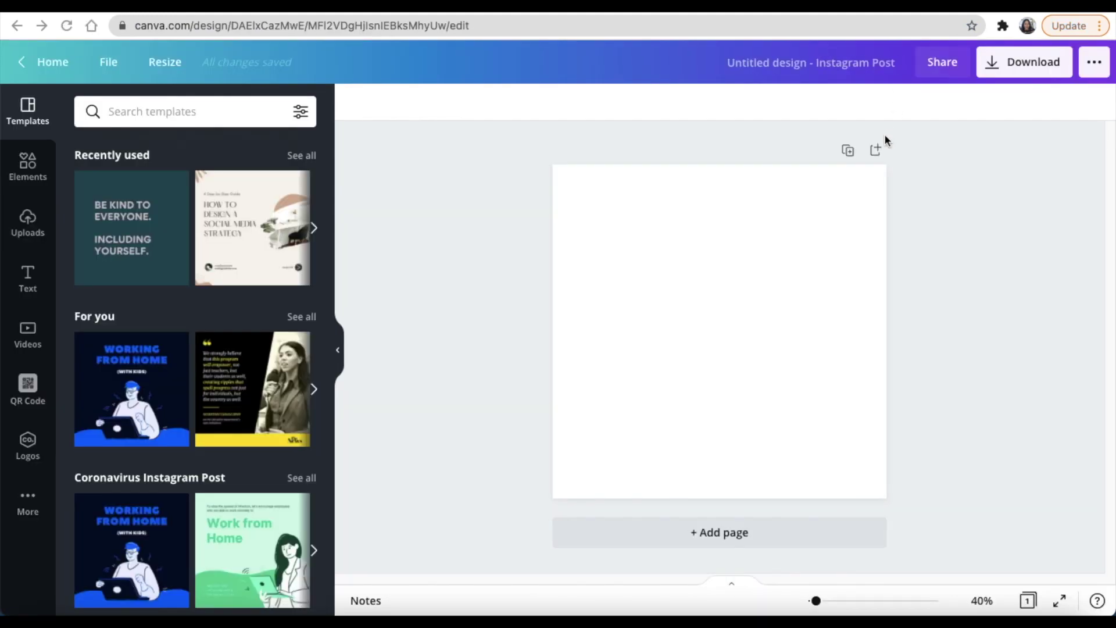
{"action": "left_click", "coordinate": [181, 112]}
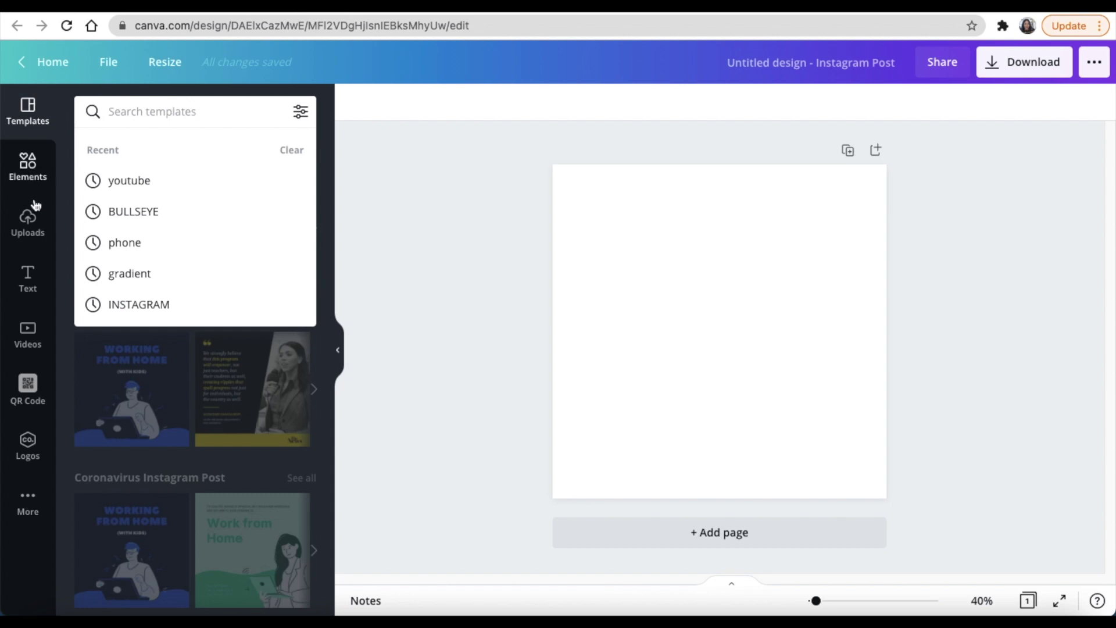
{"action": "left_click", "coordinate": [35, 280]}
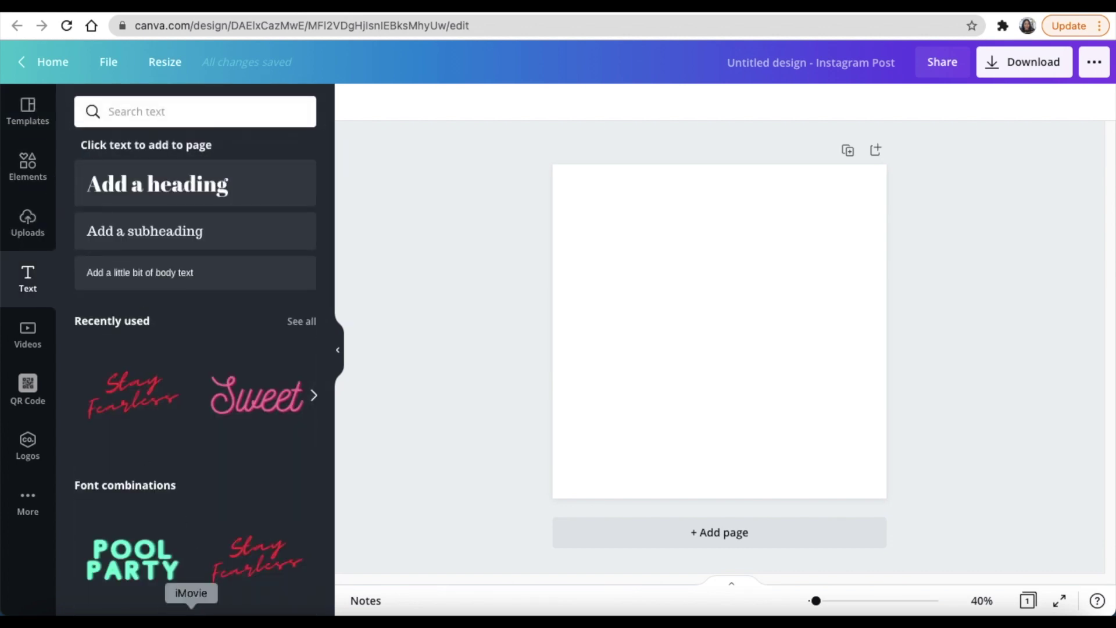
{"action": "left_click", "coordinate": [143, 181]}
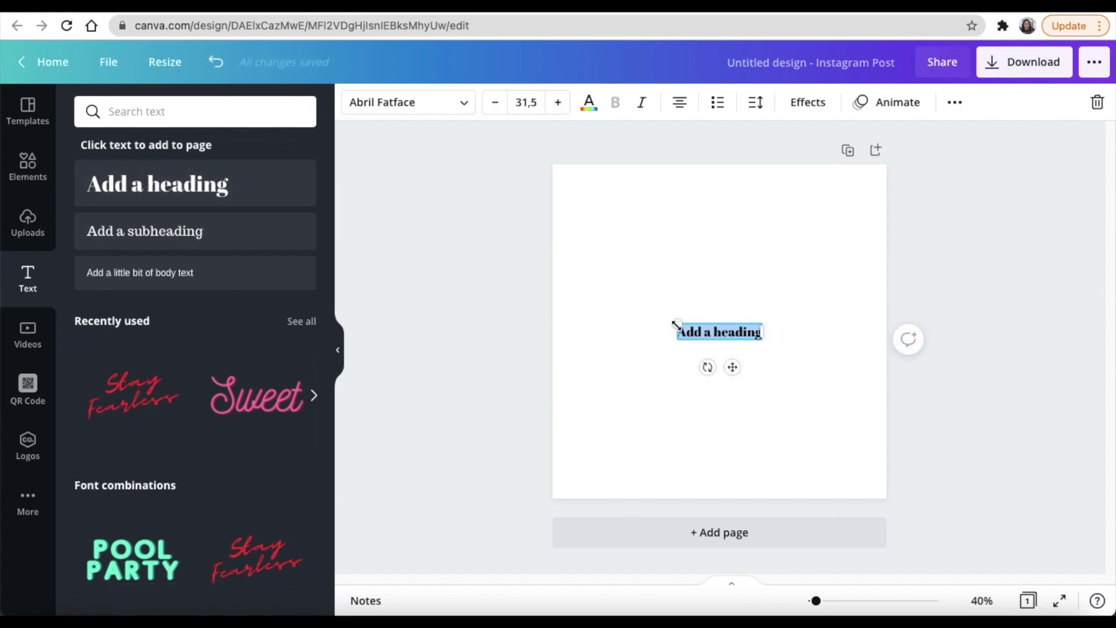
{"action": "left_click_drag", "start_coordinate": [675, 325], "coordinate": [509, 261]}
{"action": "mouse_move", "coordinate": [642, 316]}
{"action": "left_mouse_down"}
{"action": "mouse_move", "coordinate": [742, 301]}
{"action": "mouse_move", "coordinate": [724, 291]}
{"action": "left_mouse_up"}
{"action": "left_click", "coordinate": [649, 376]}
- Make the heading read 'Han Hobbies' in The Breaks Script, enlarged and centred
{"action": "left_click", "coordinate": [725, 292]}
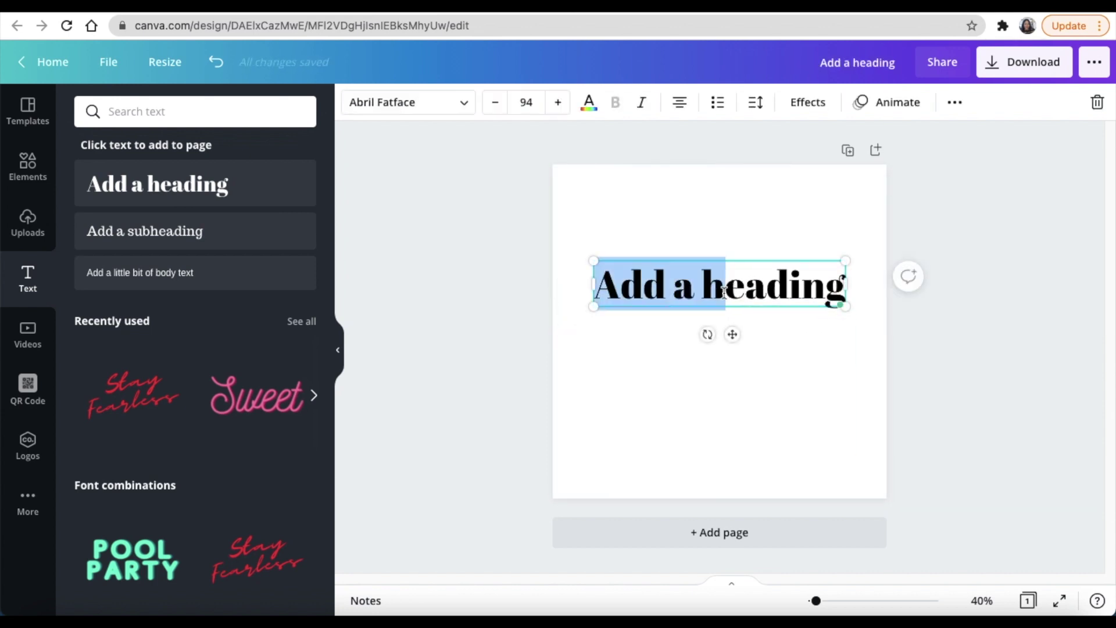
{"action": "key", "text": "ctrl+a"}
{"action": "type", "text": "Han"}
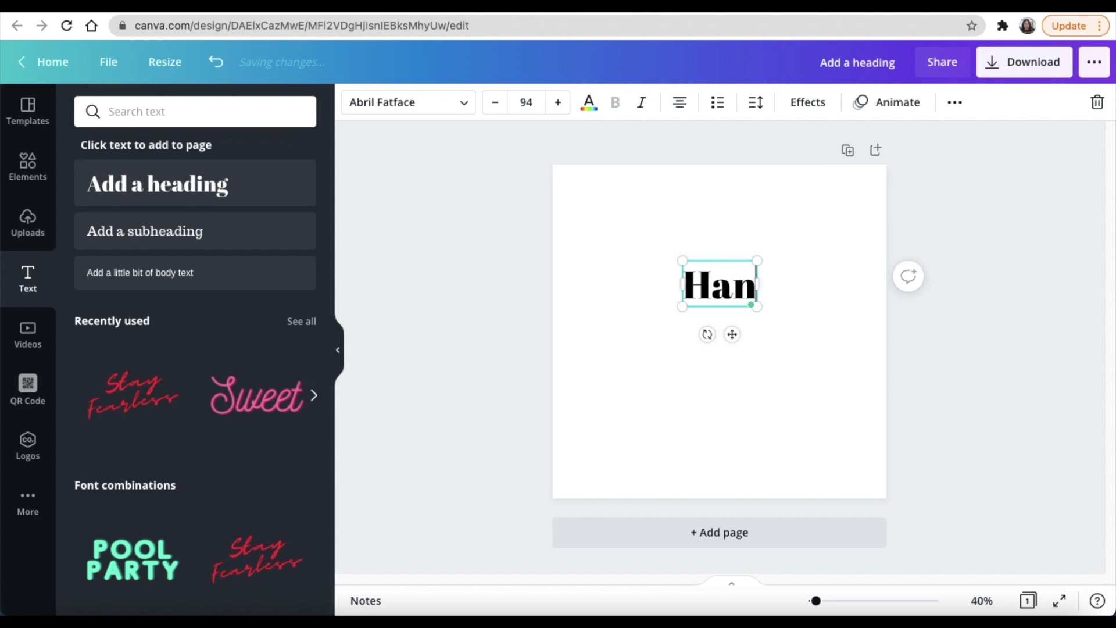
{"action": "type", "text": " Hobbie"}
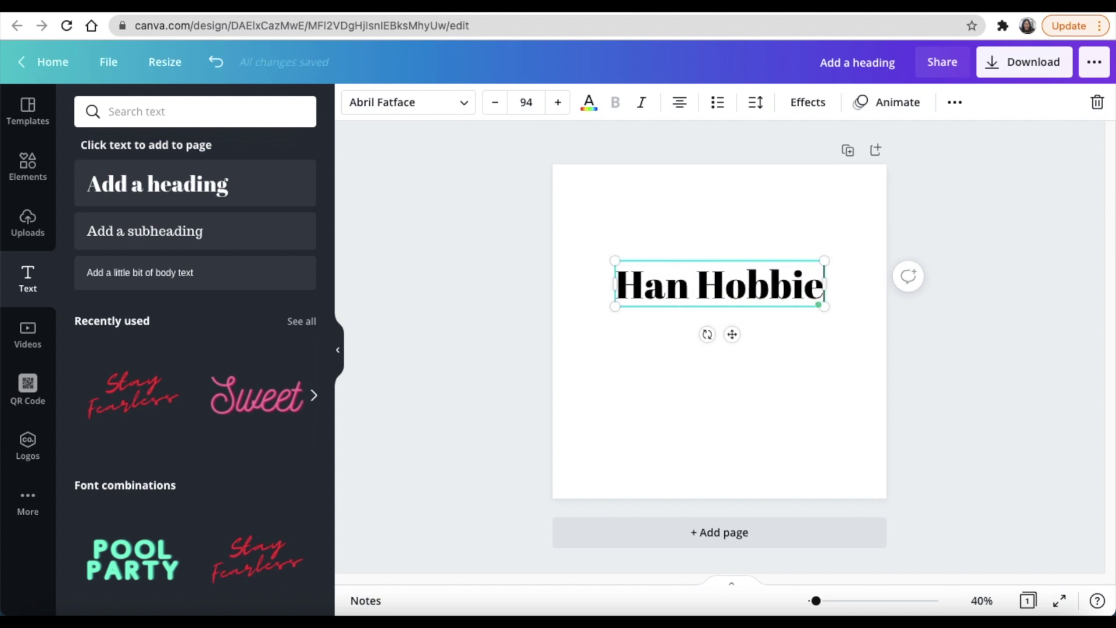
{"action": "type", "text": "s"}
{"action": "left_click", "coordinate": [533, 248]}
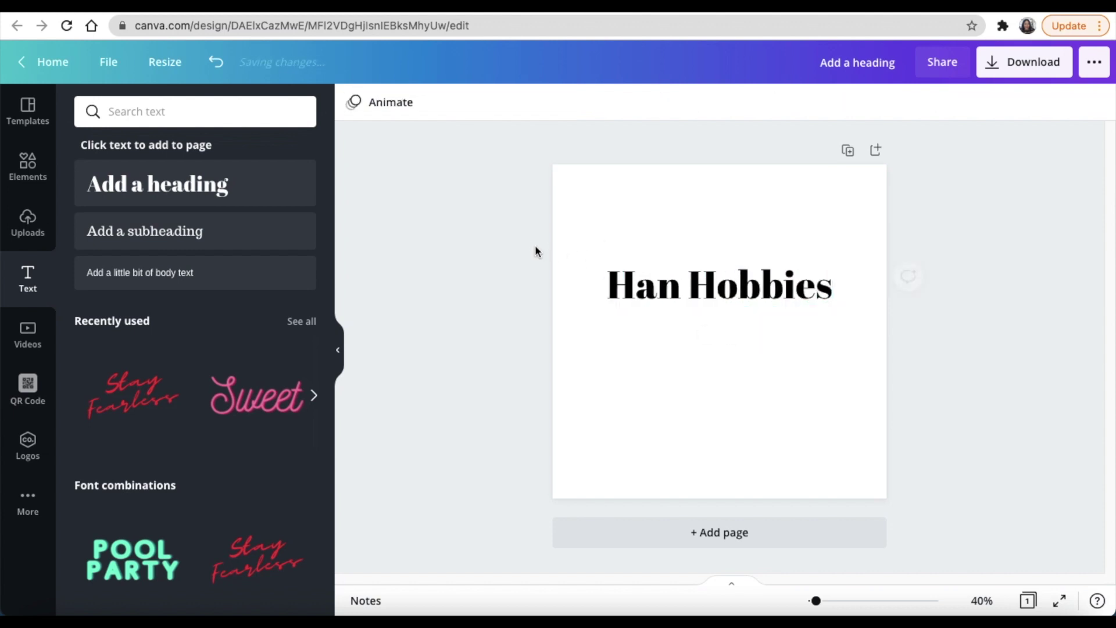
{"action": "left_click", "coordinate": [678, 287]}
{"action": "left_click", "coordinate": [459, 105]}
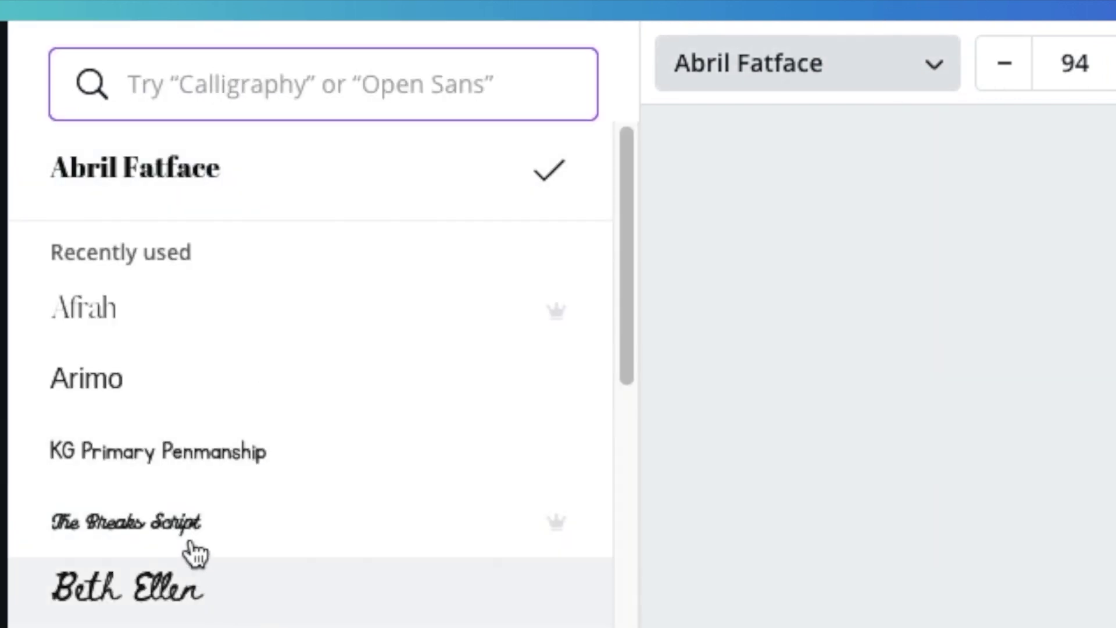
{"action": "left_click", "coordinate": [160, 534]}
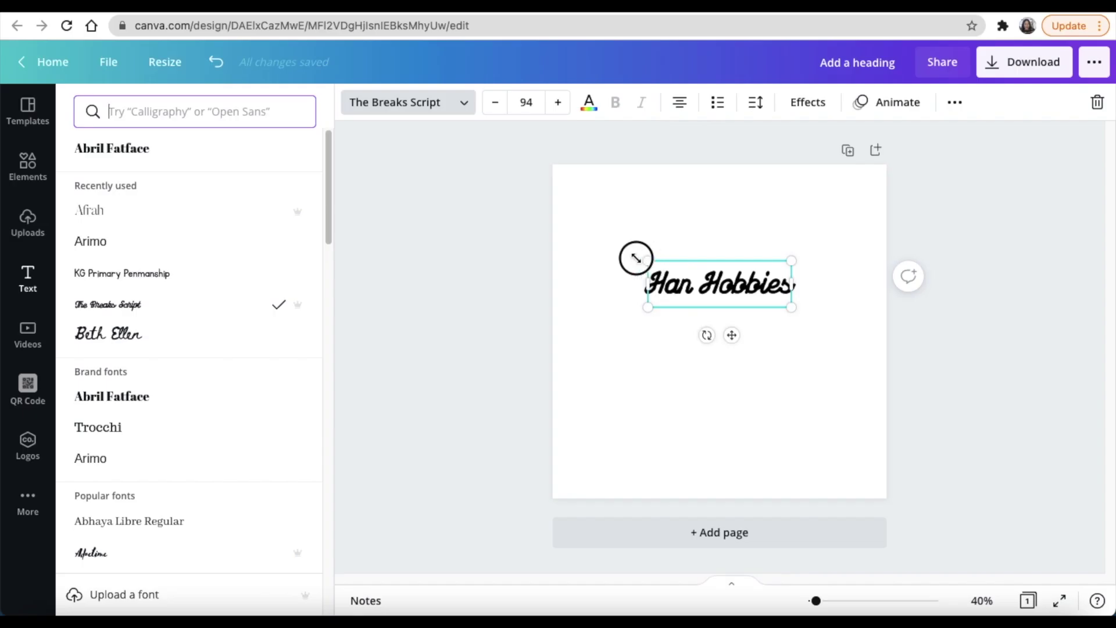
{"action": "left_click_drag", "start_coordinate": [637, 258], "coordinate": [553, 228]}
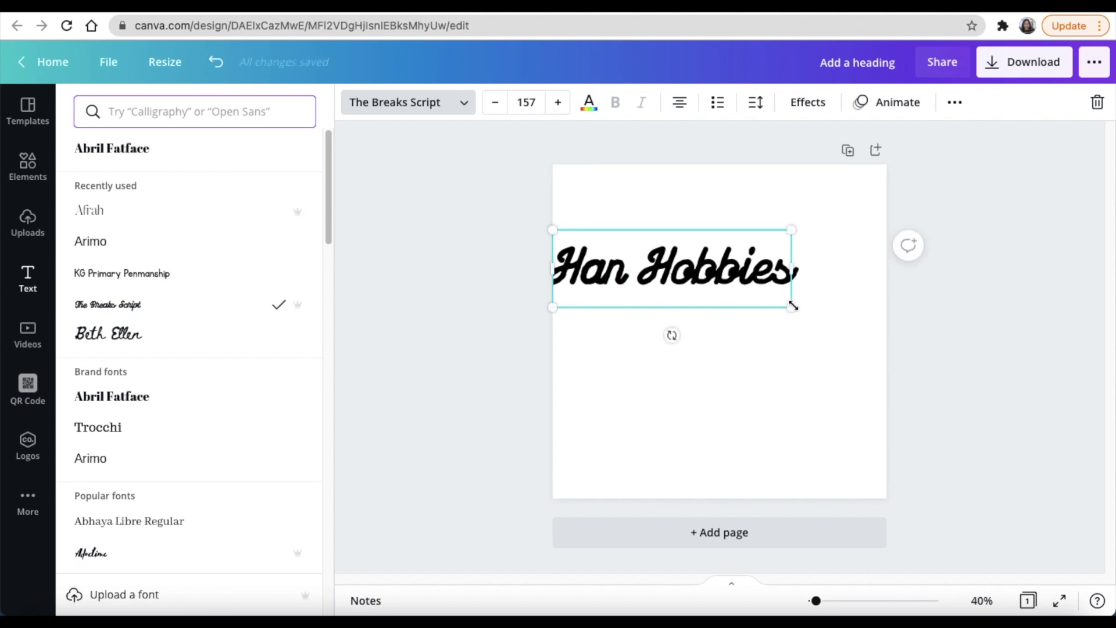
{"action": "left_click_drag", "start_coordinate": [791, 306], "coordinate": [810, 321]}
{"action": "left_click_drag", "start_coordinate": [727, 265], "coordinate": [765, 295]}
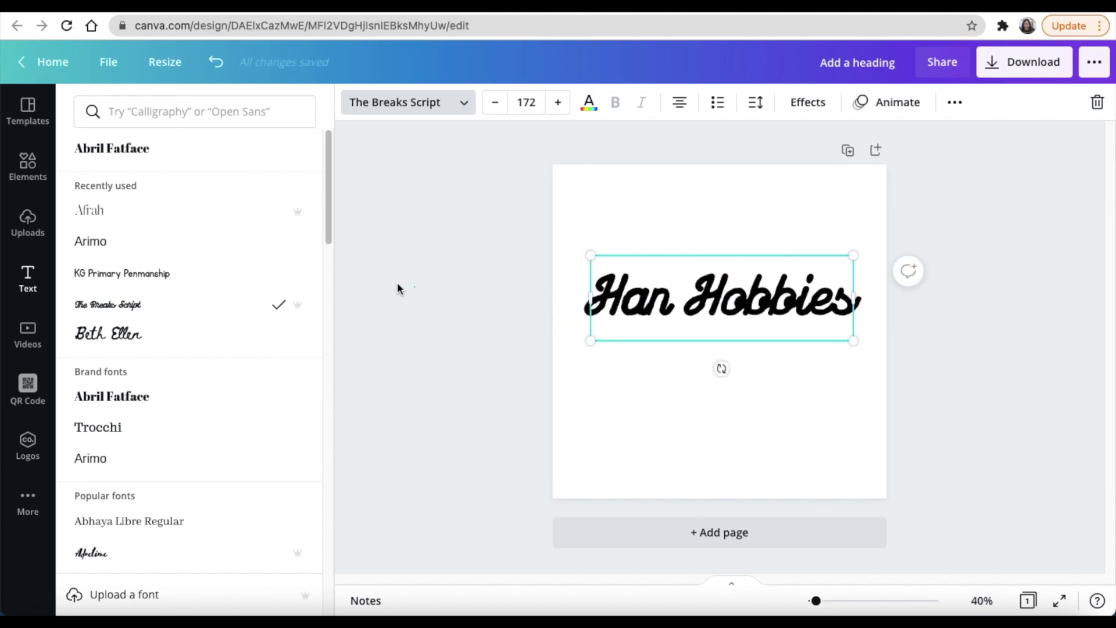
{"action": "key", "text": "Escape"}
- Add a widened subheading box below the heading and clear its placeholder text
{"action": "left_click", "coordinate": [162, 230]}
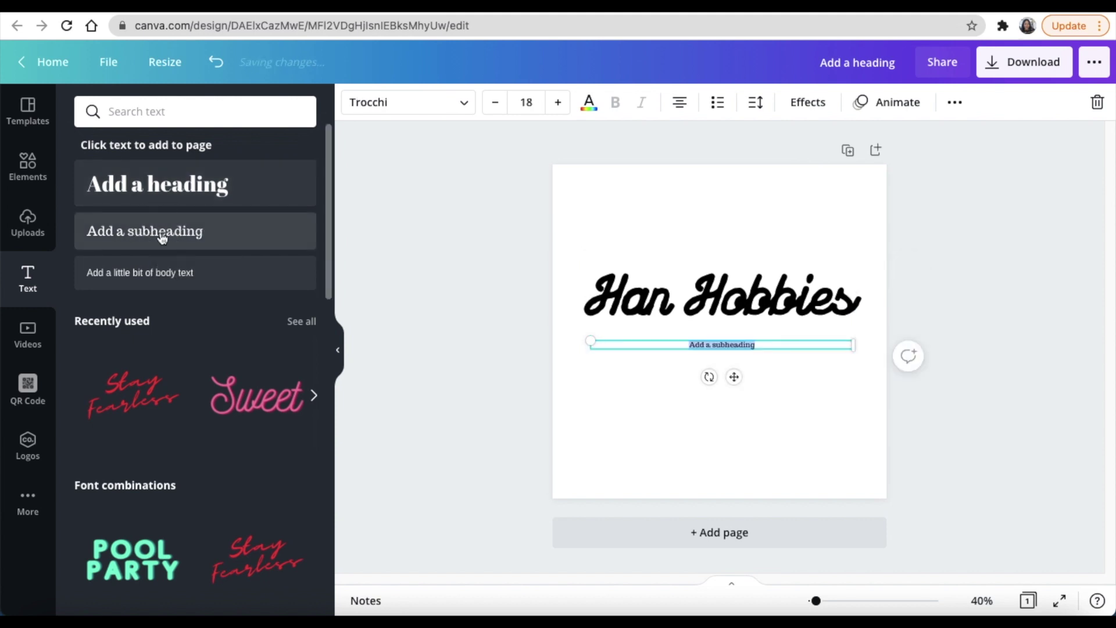
{"action": "left_click_drag", "start_coordinate": [584, 337], "coordinate": [514, 307]}
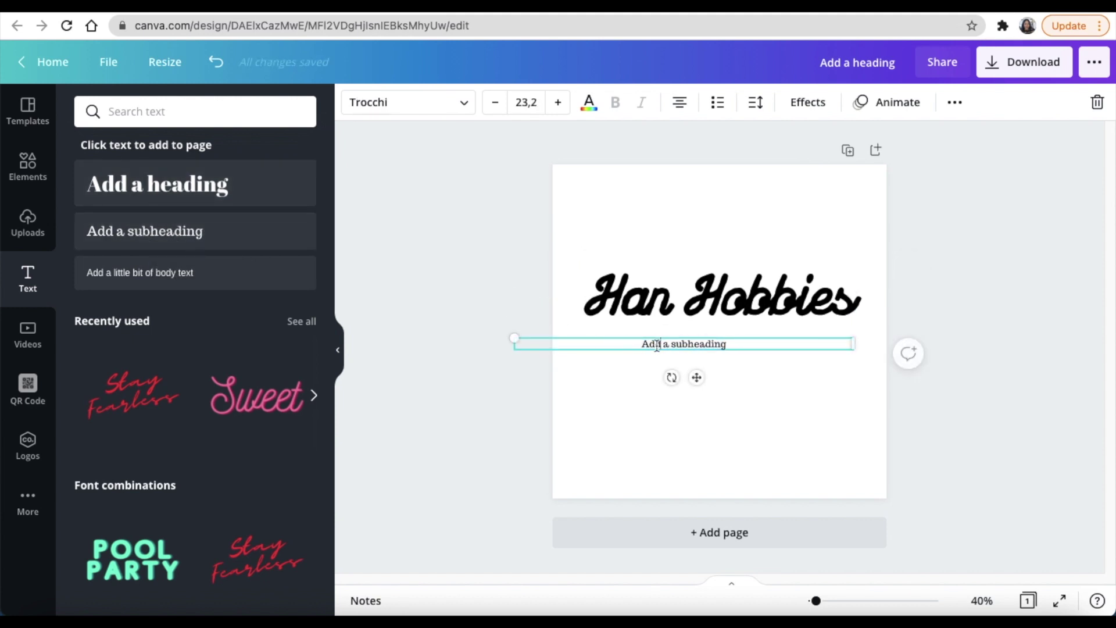
{"action": "left_click_drag", "start_coordinate": [662, 343], "coordinate": [769, 345]}
{"action": "key", "text": "BackSpace"}
{"action": "type", "text": "rt"}
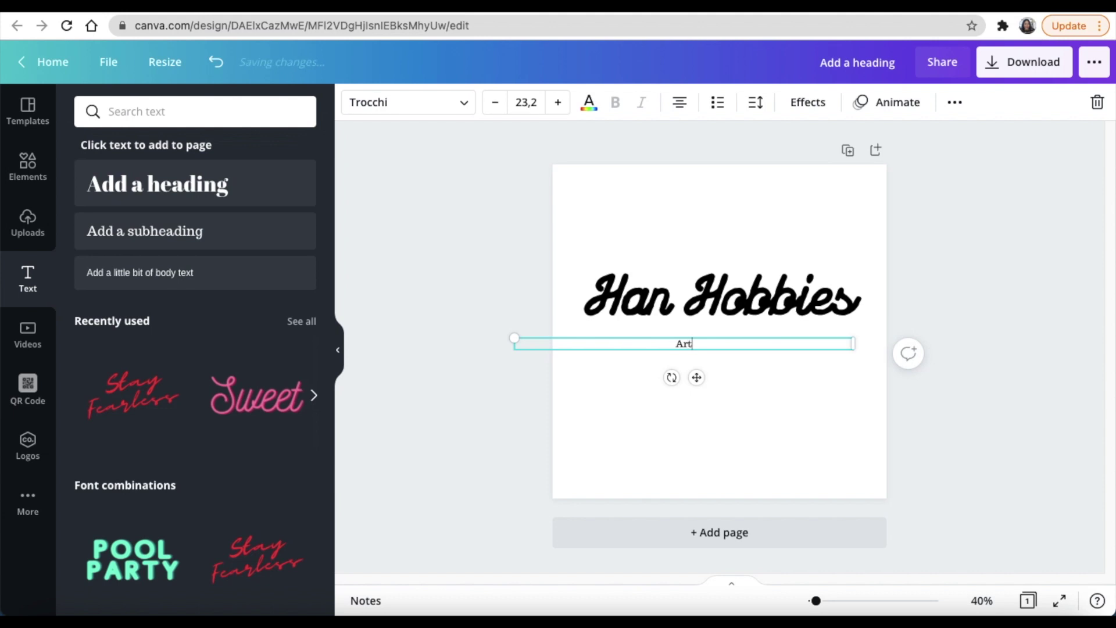
{"action": "type", "text": " made a"}
{"action": "type", "text": "t Home"}
- Set the 'Art made at Home' subheading in KG Primary Penmanship at size 50
{"action": "key", "text": "ctrl+a"}
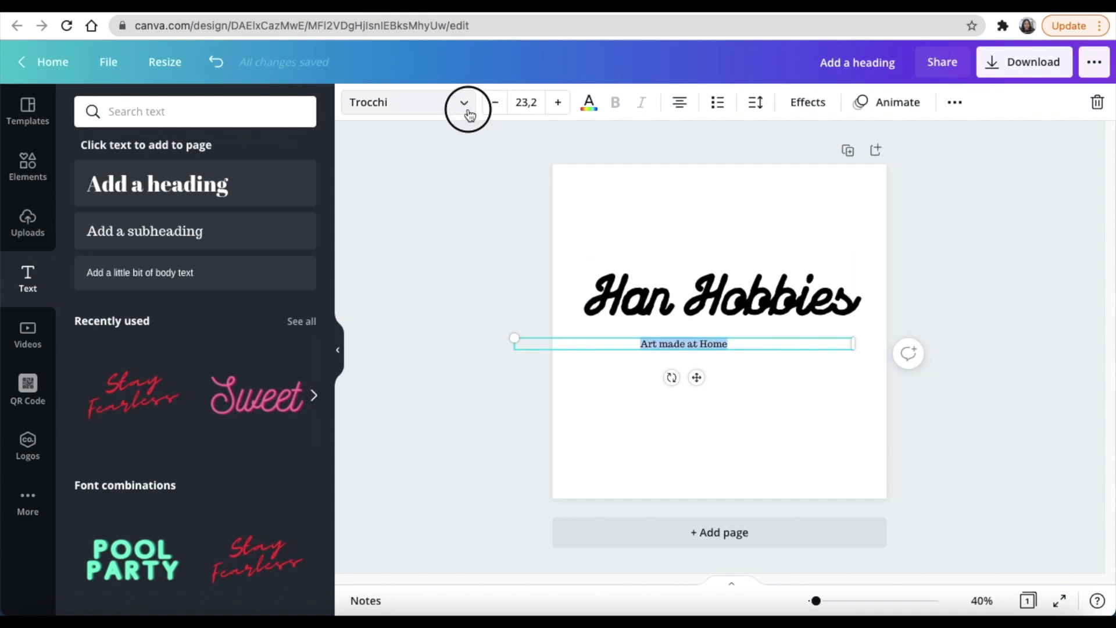
{"action": "left_click", "coordinate": [463, 103]}
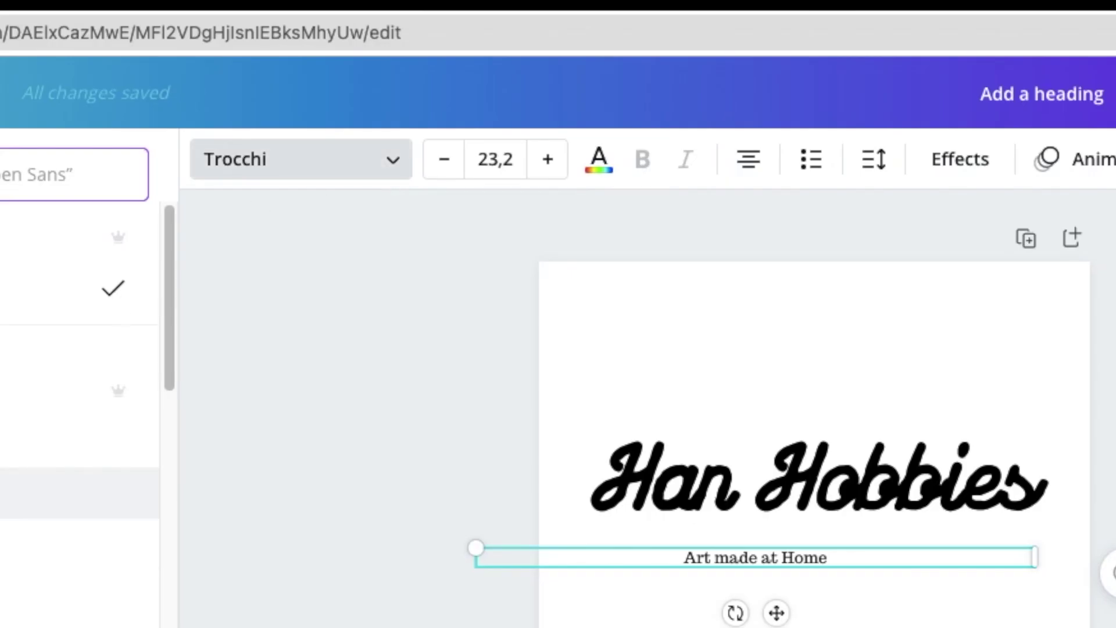
{"action": "left_click", "coordinate": [79, 542]}
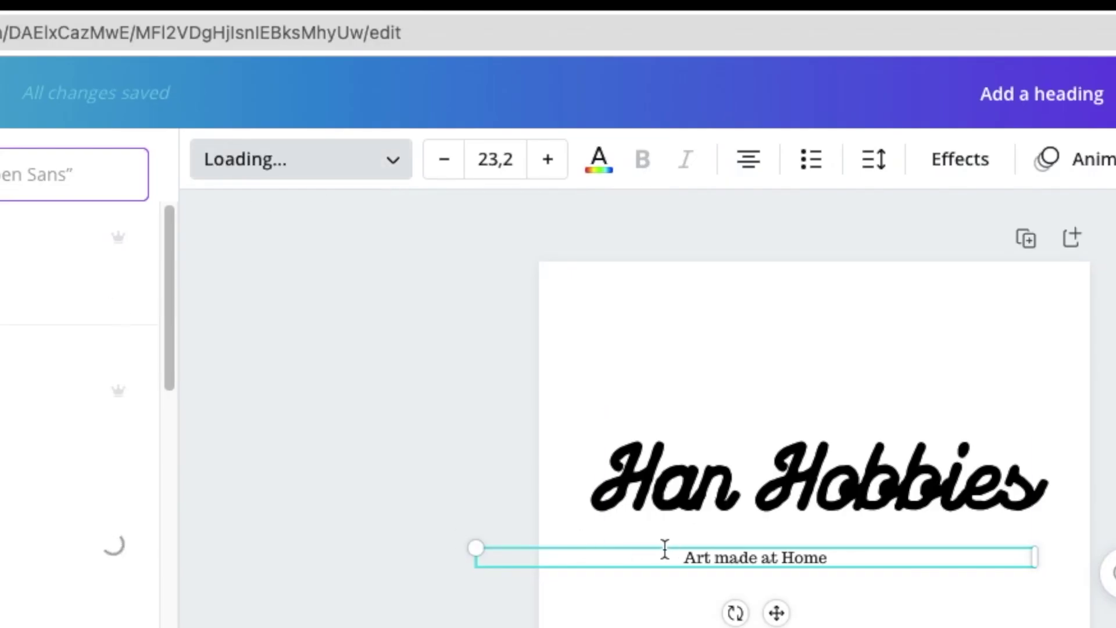
{"action": "left_click", "coordinate": [548, 159]}
{"action": "left_click", "coordinate": [474, 166]}
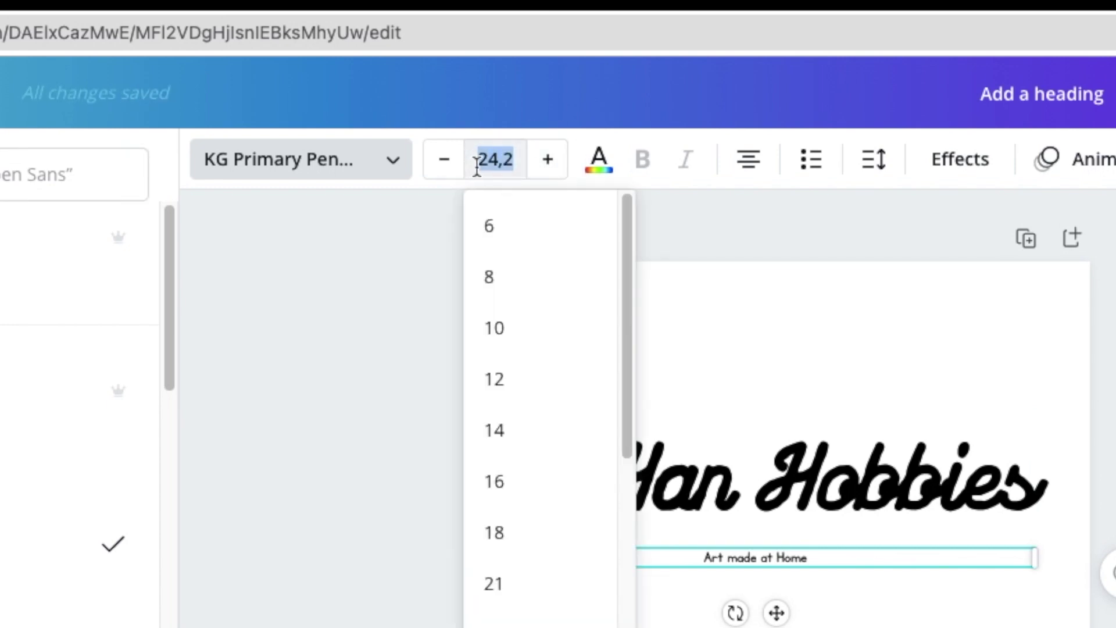
{"action": "type", "text": "50"}
{"action": "key", "text": "Return"}
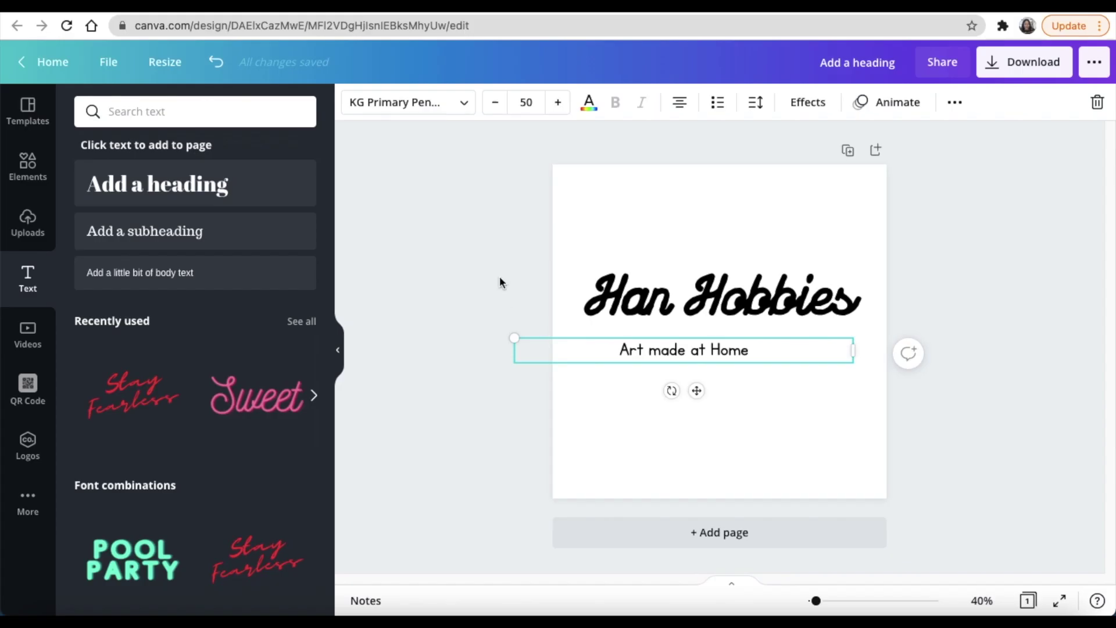
- Left-align the 'Art made at Home' subtitle, enlarge it and line it up under the heading
{"action": "left_click", "coordinate": [497, 282]}
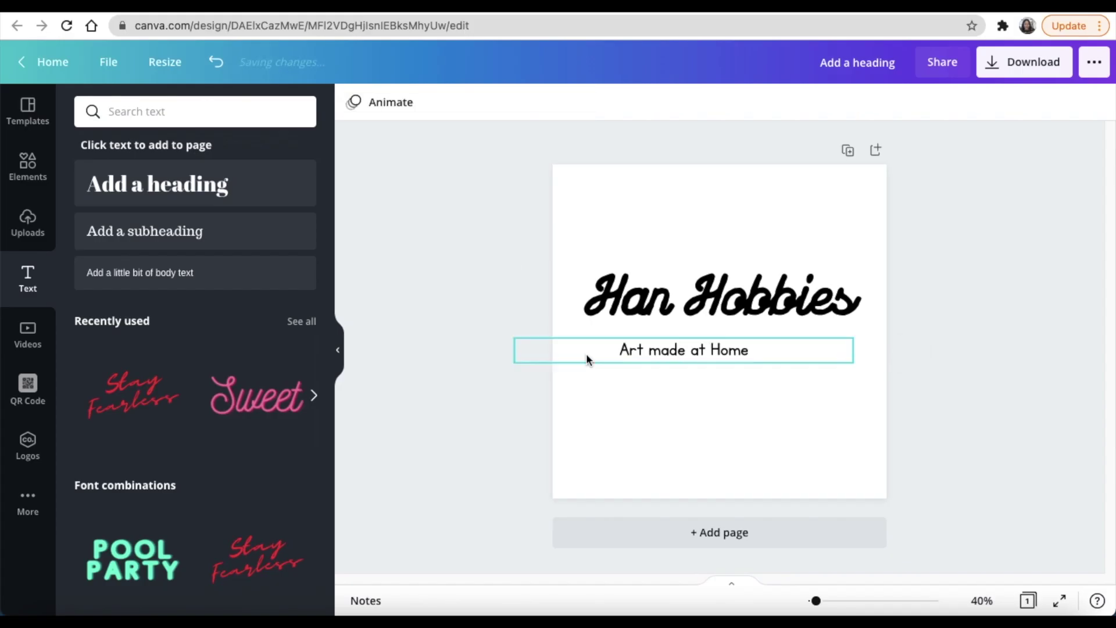
{"action": "left_click", "coordinate": [660, 353]}
{"action": "left_click", "coordinate": [679, 101]}
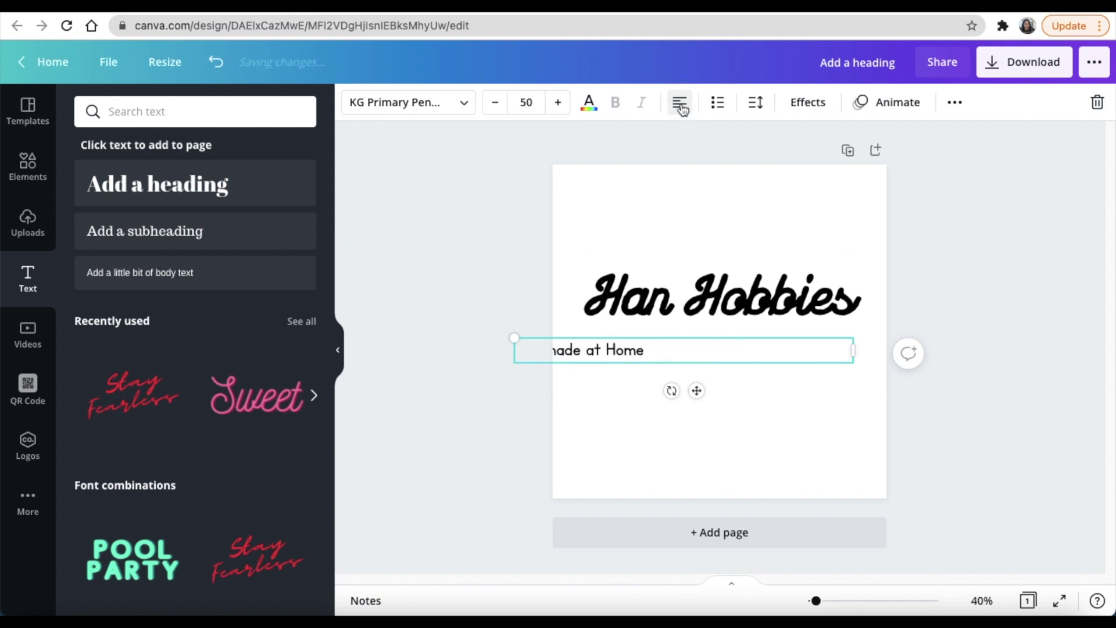
{"action": "left_click_drag", "start_coordinate": [697, 390], "coordinate": [768, 368]}
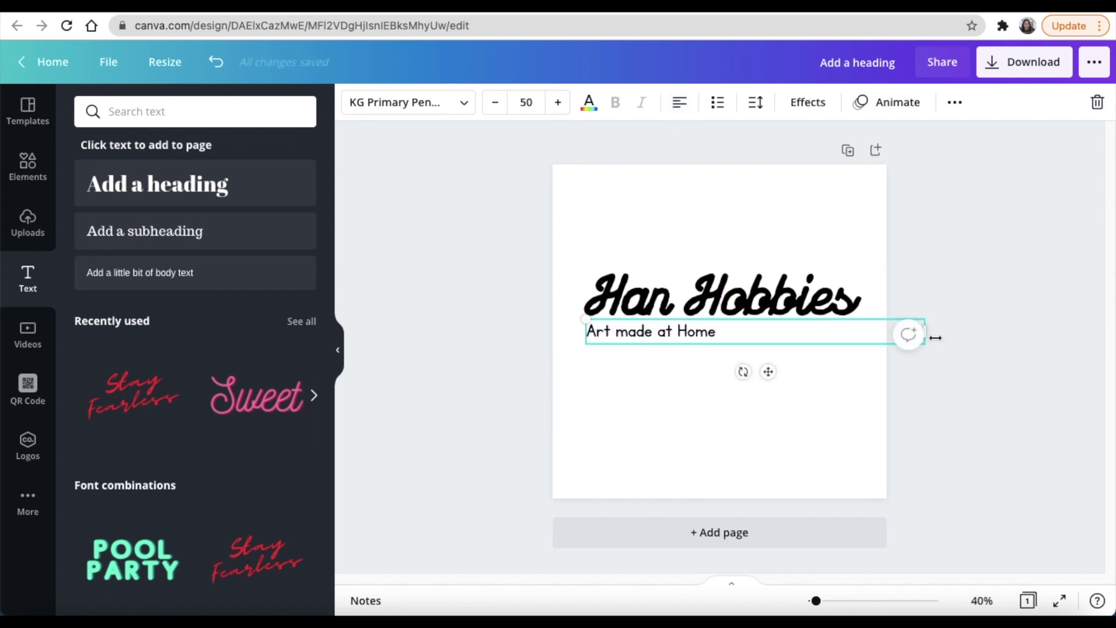
{"action": "left_click_drag", "start_coordinate": [929, 333], "coordinate": [697, 315]}
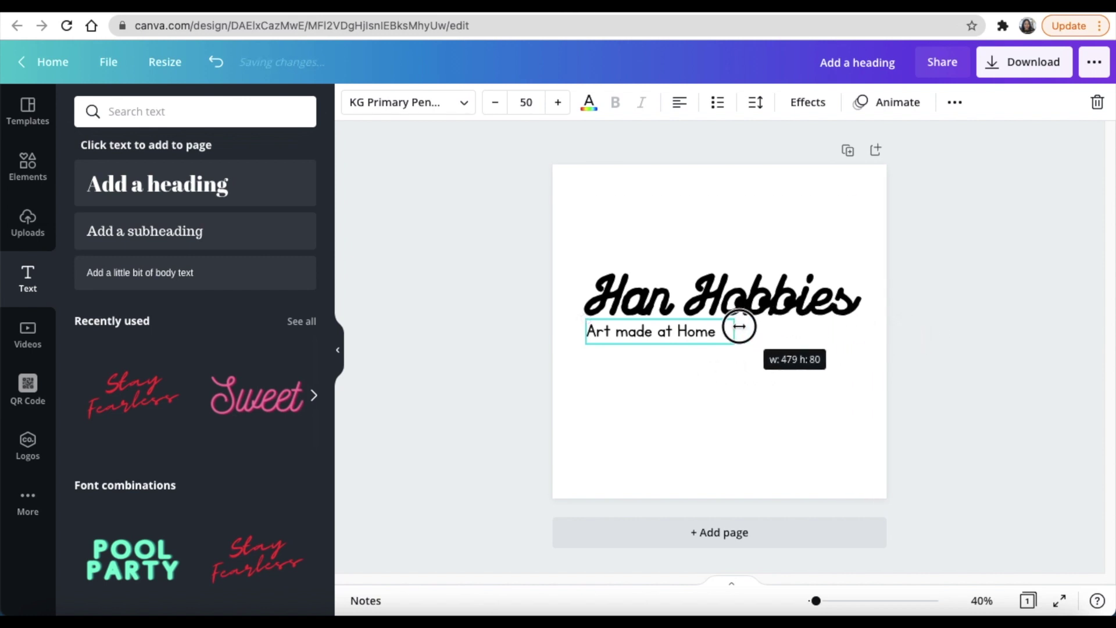
{"action": "left_click", "coordinate": [456, 246]}
{"action": "left_click", "coordinate": [616, 338]}
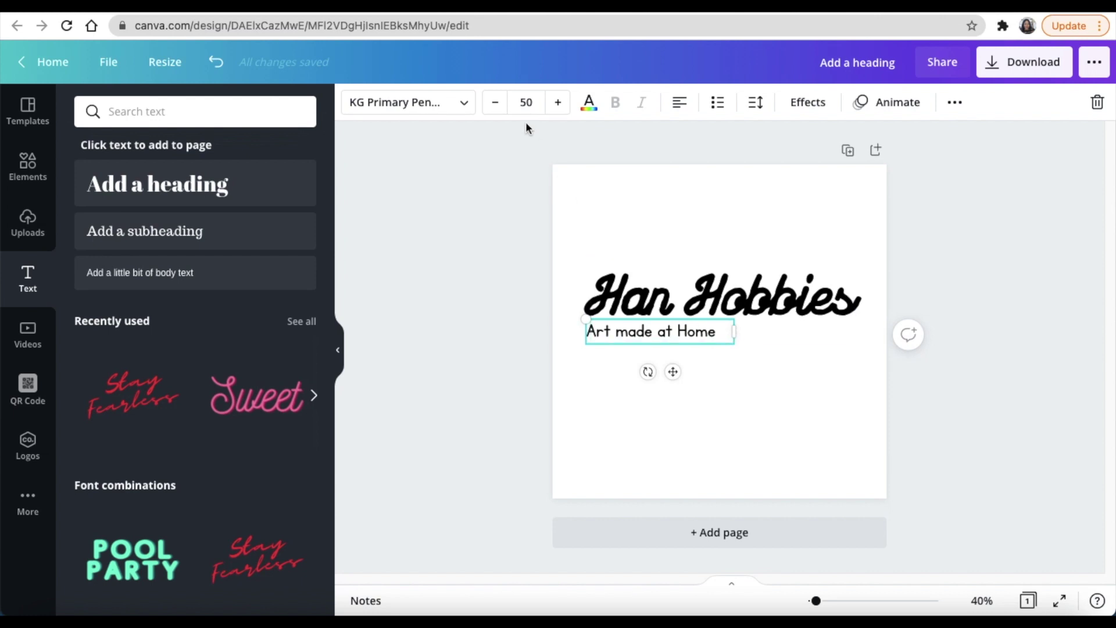
{"action": "left_click_drag", "start_coordinate": [582, 319], "coordinate": [554, 316]}
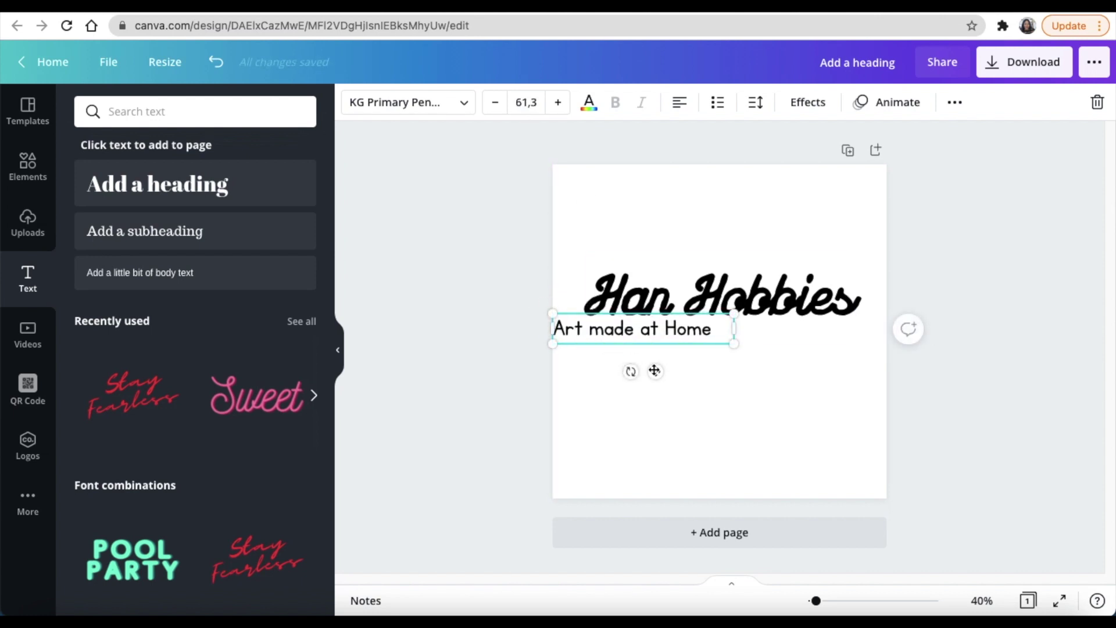
{"action": "left_click_drag", "start_coordinate": [655, 372], "coordinate": [684, 378]}
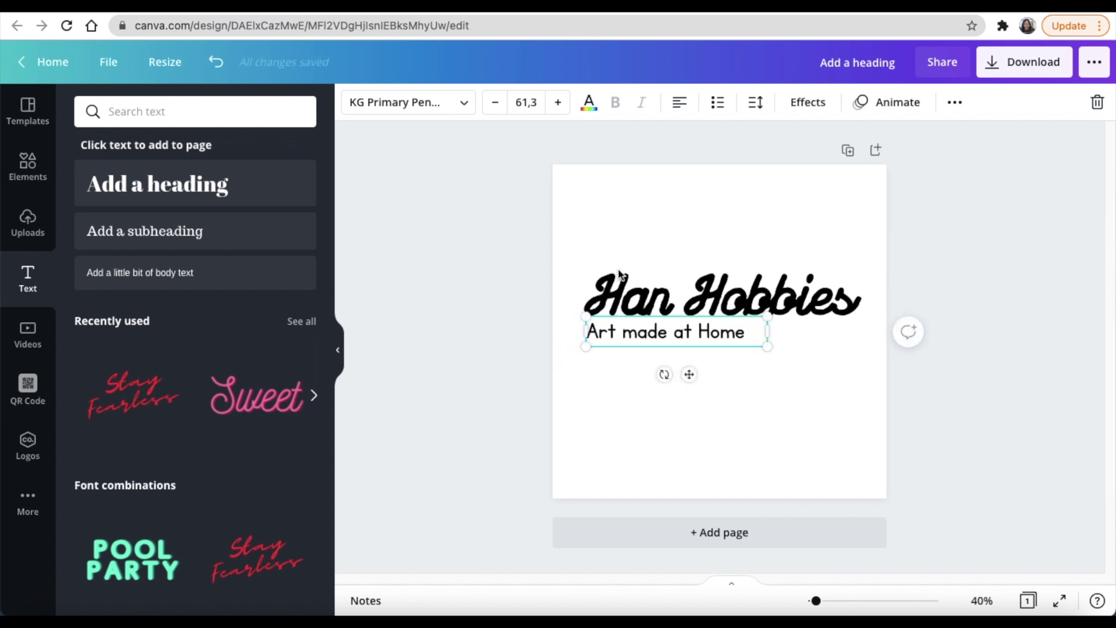
- Colour the Han Hobbies heading and the subtitle with gray text-colour swatches
{"action": "left_click", "coordinate": [623, 296]}
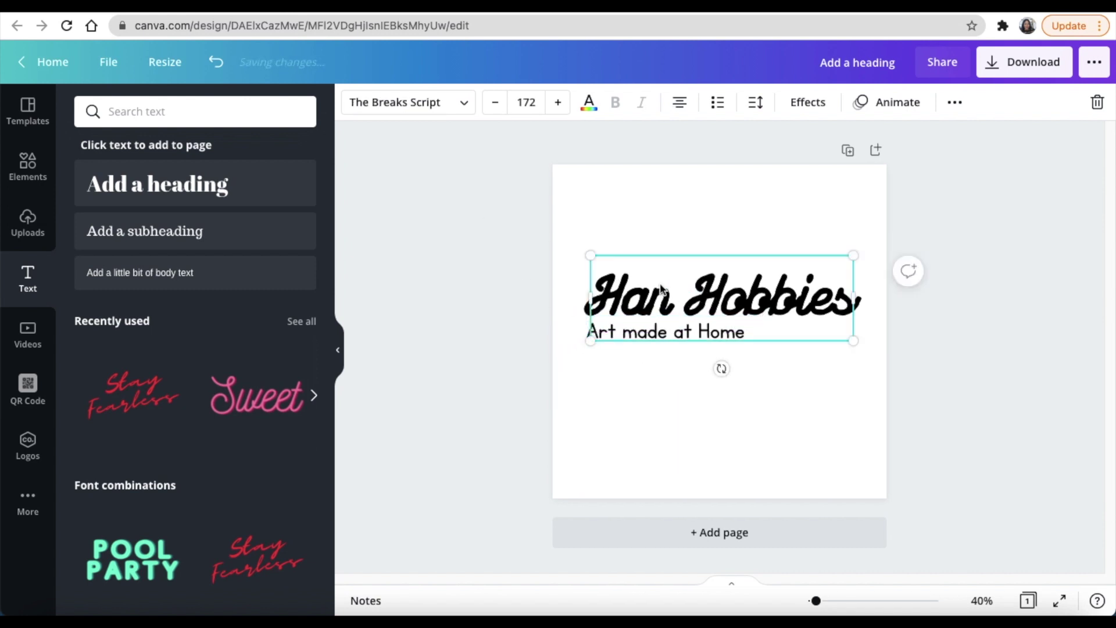
{"action": "left_click", "coordinate": [590, 105]}
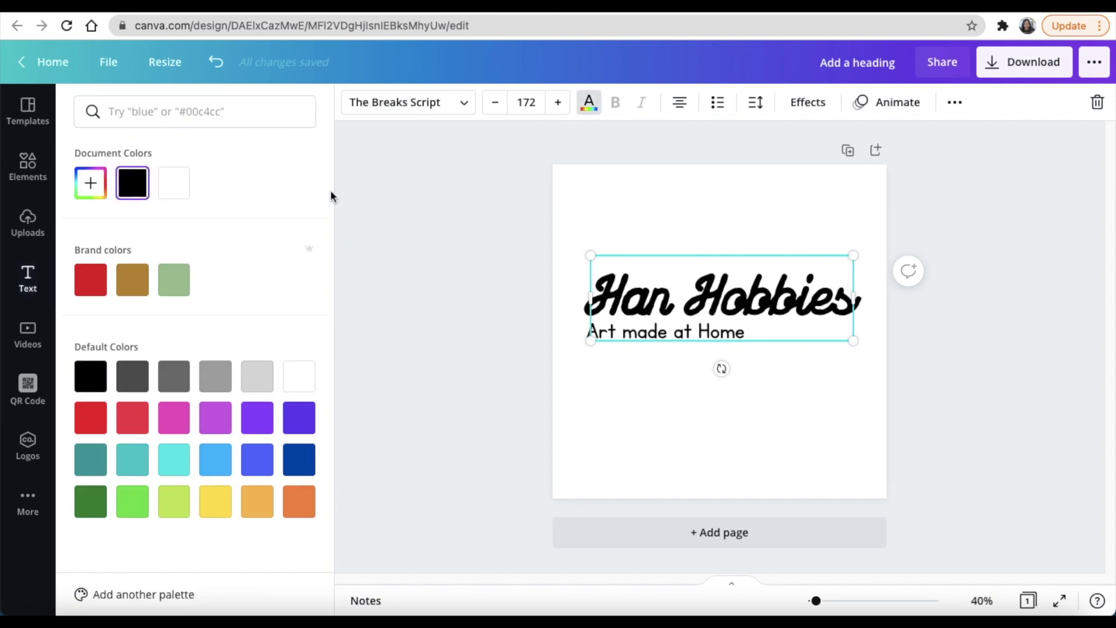
{"action": "left_click", "coordinate": [214, 380]}
{"action": "left_click", "coordinate": [643, 337]}
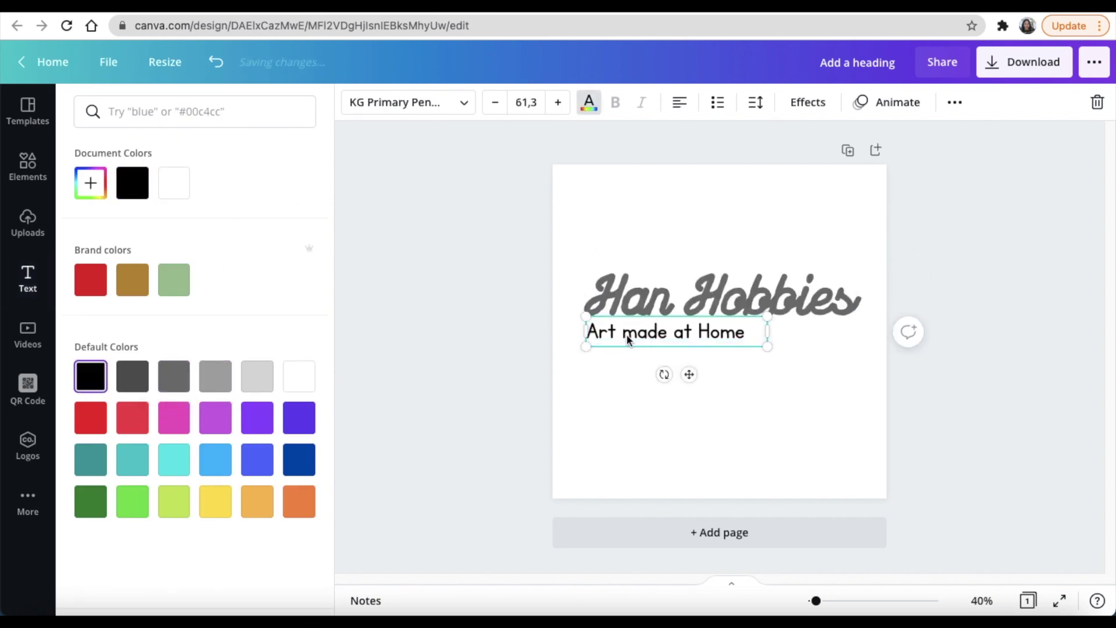
{"action": "left_click", "coordinate": [216, 376]}
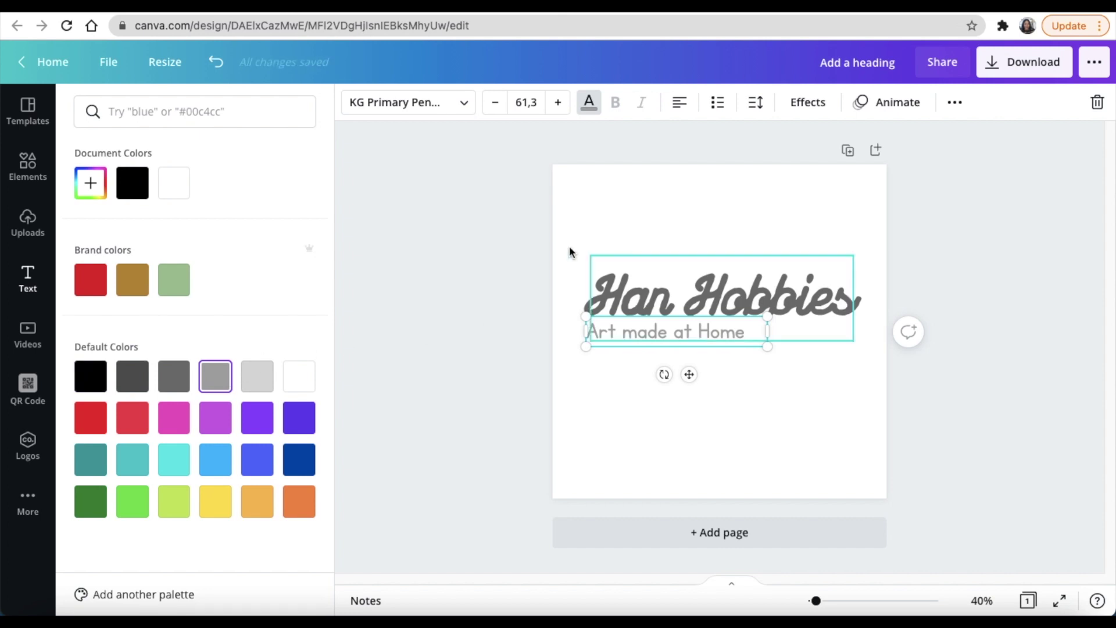
{"action": "left_click", "coordinate": [173, 375]}
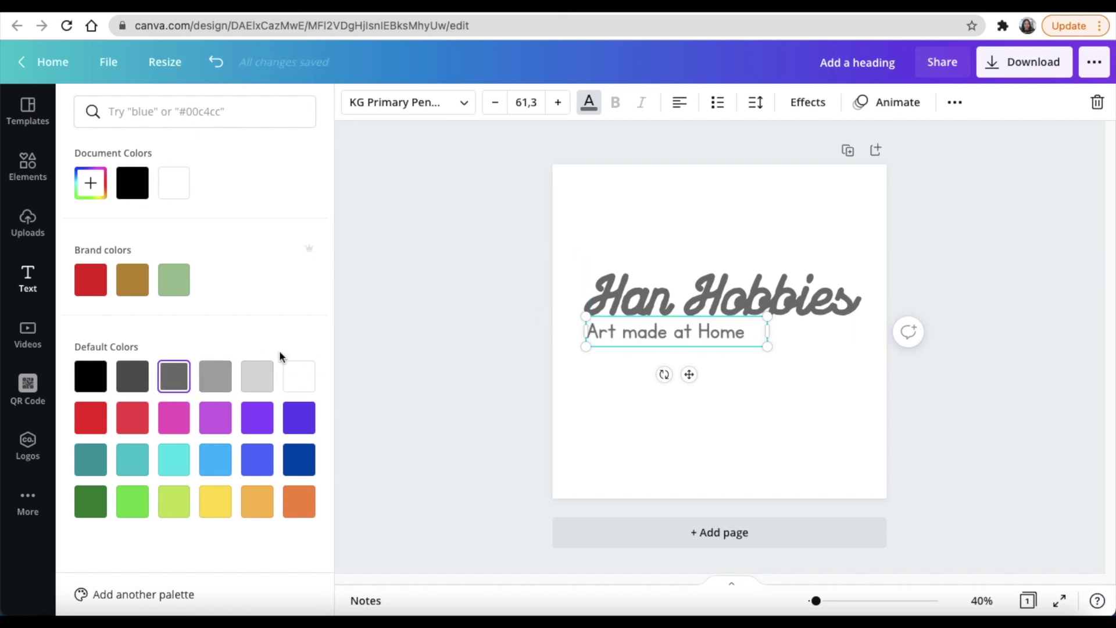
{"action": "key", "text": "Escape"}
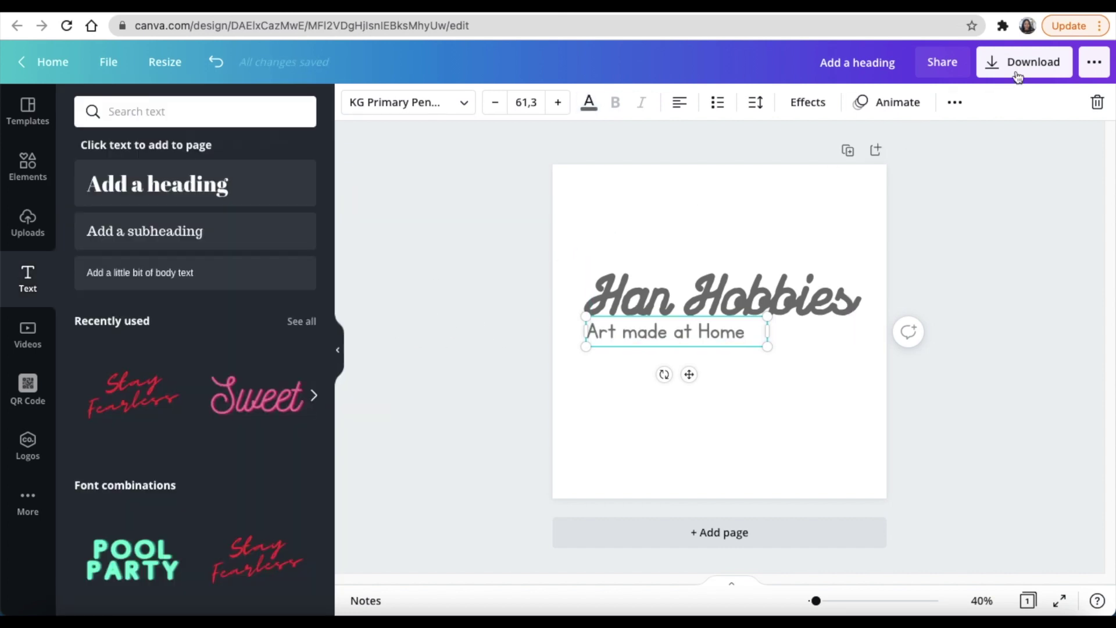
- Download the design as a transparent-background PNG and dismiss the saved confirmation
{"action": "left_click", "coordinate": [1037, 65]}
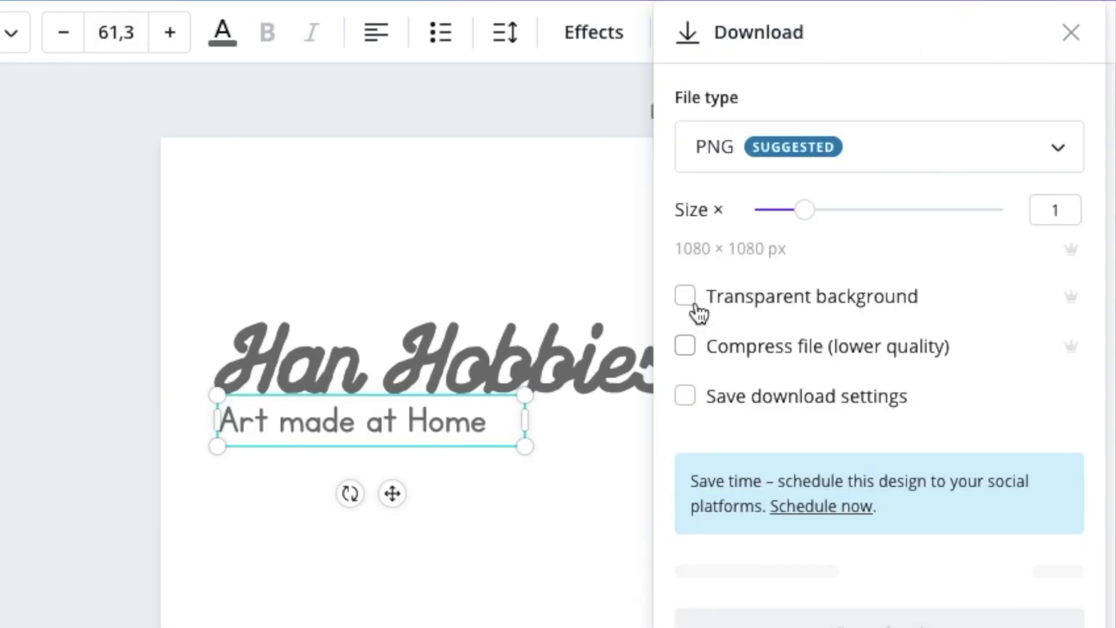
{"action": "left_click", "coordinate": [688, 299]}
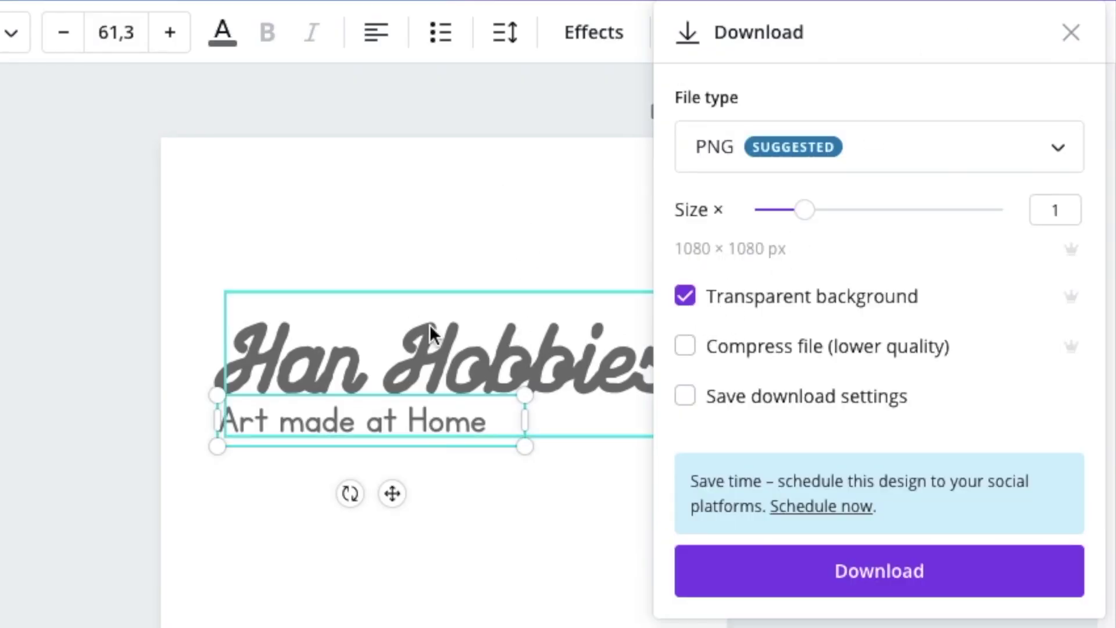
{"action": "left_click", "coordinate": [852, 569]}
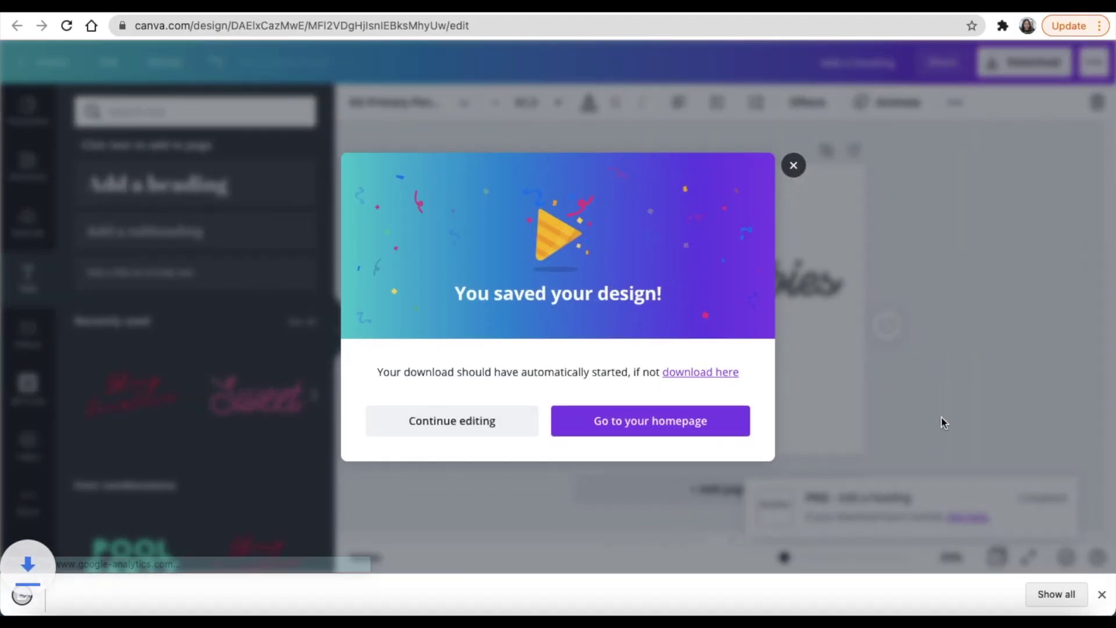
{"action": "left_click", "coordinate": [793, 165]}
{"action": "left_click", "coordinate": [525, 246]}
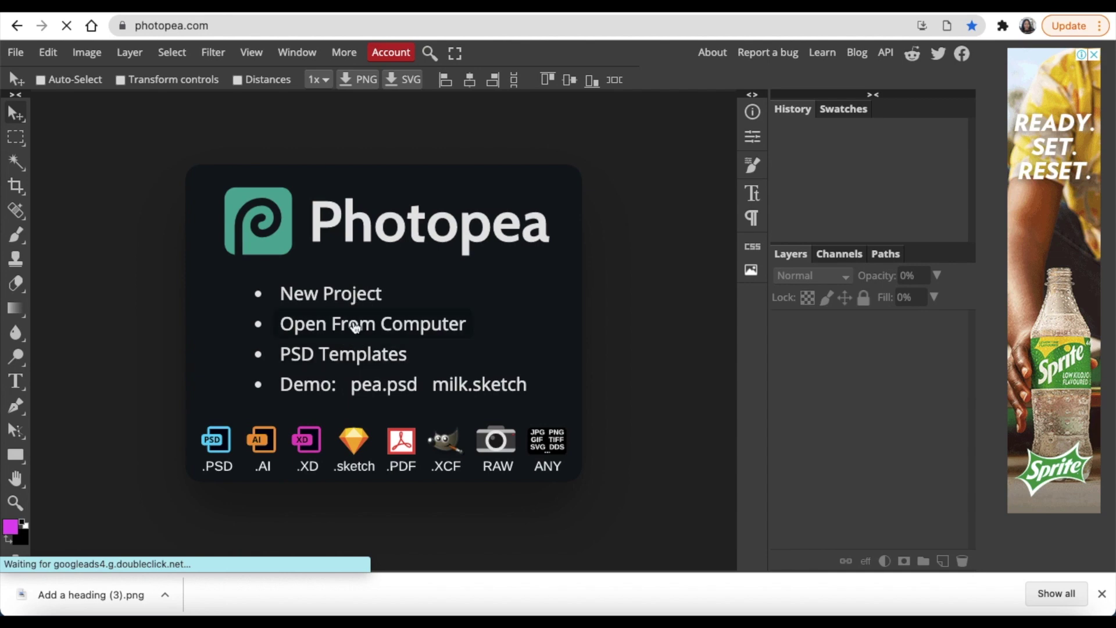
- Open '3d glass window logo mockup.psd' from African Multi Design > Design > Mock up
{"action": "left_click", "coordinate": [355, 325]}
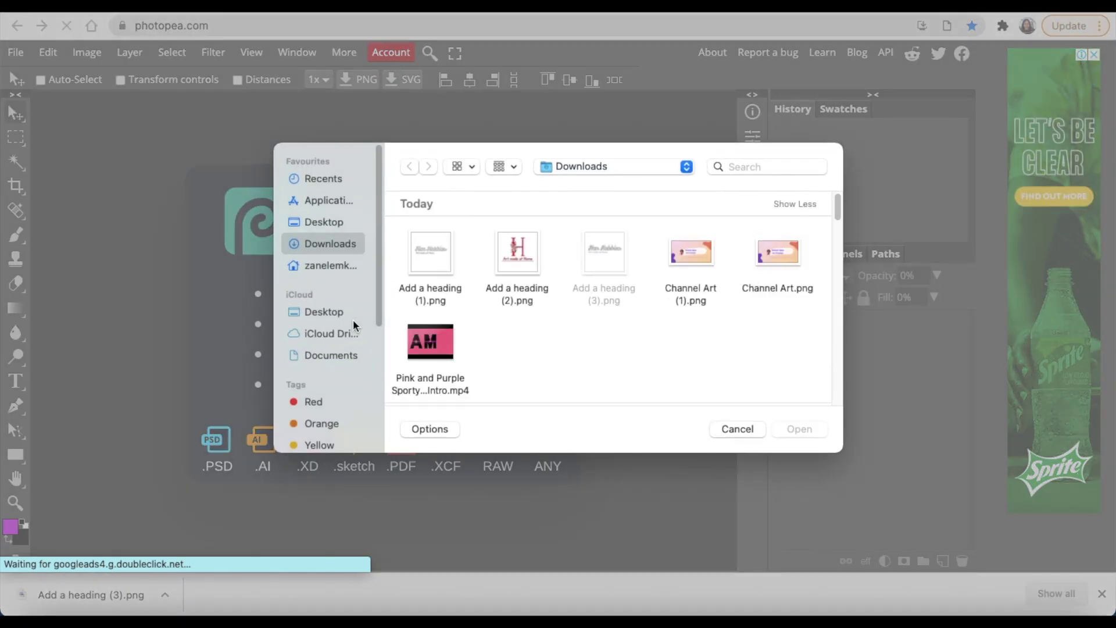
{"action": "left_click", "coordinate": [335, 266]}
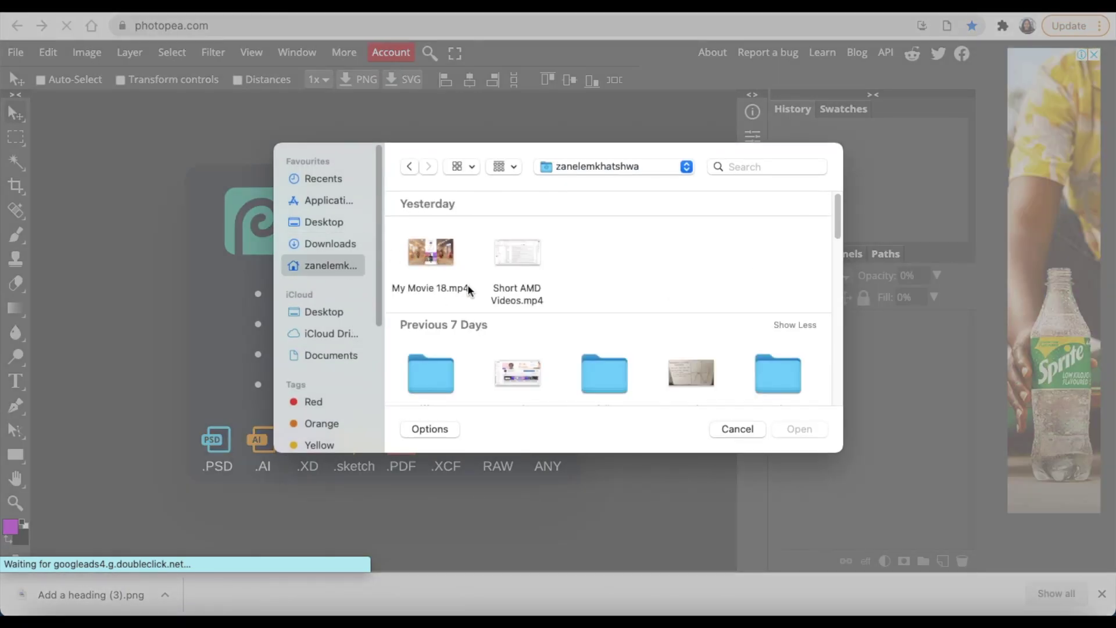
{"action": "scroll", "coordinate": [466, 286], "scroll_direction": "down", "scroll_amount": 3}
{"action": "scroll", "coordinate": [462, 292], "scroll_direction": "down", "scroll_amount": 3}
{"action": "scroll", "coordinate": [456, 296], "scroll_direction": "down", "scroll_amount": 2}
{"action": "scroll", "coordinate": [457, 295], "scroll_direction": "down", "scroll_amount": 2}
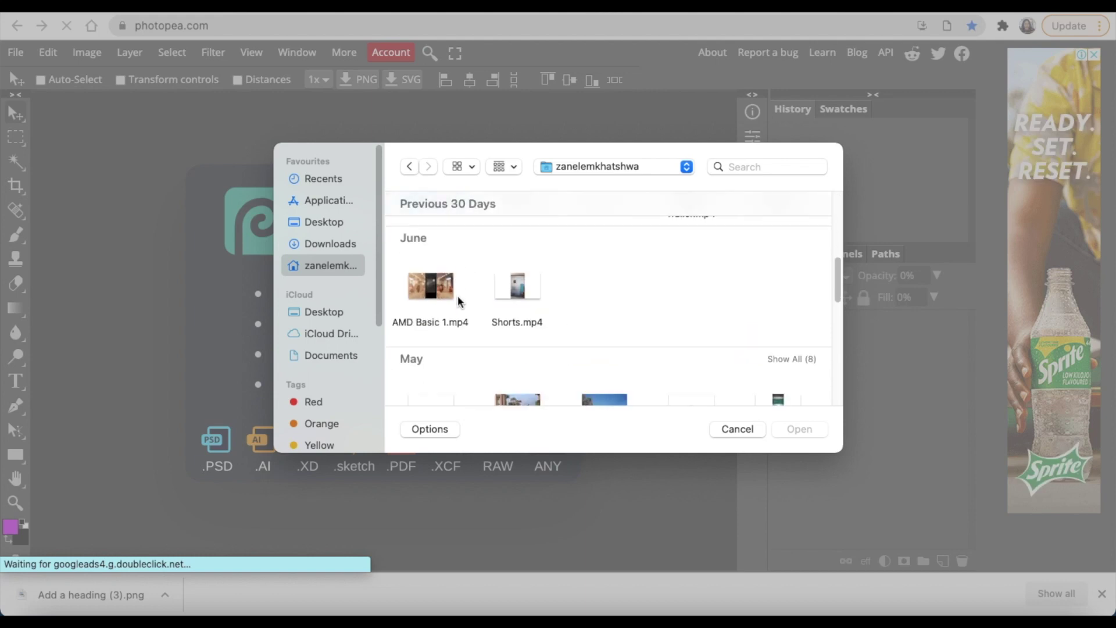
{"action": "scroll", "coordinate": [458, 295], "scroll_direction": "down", "scroll_amount": 5}
{"action": "left_click", "coordinate": [442, 271]}
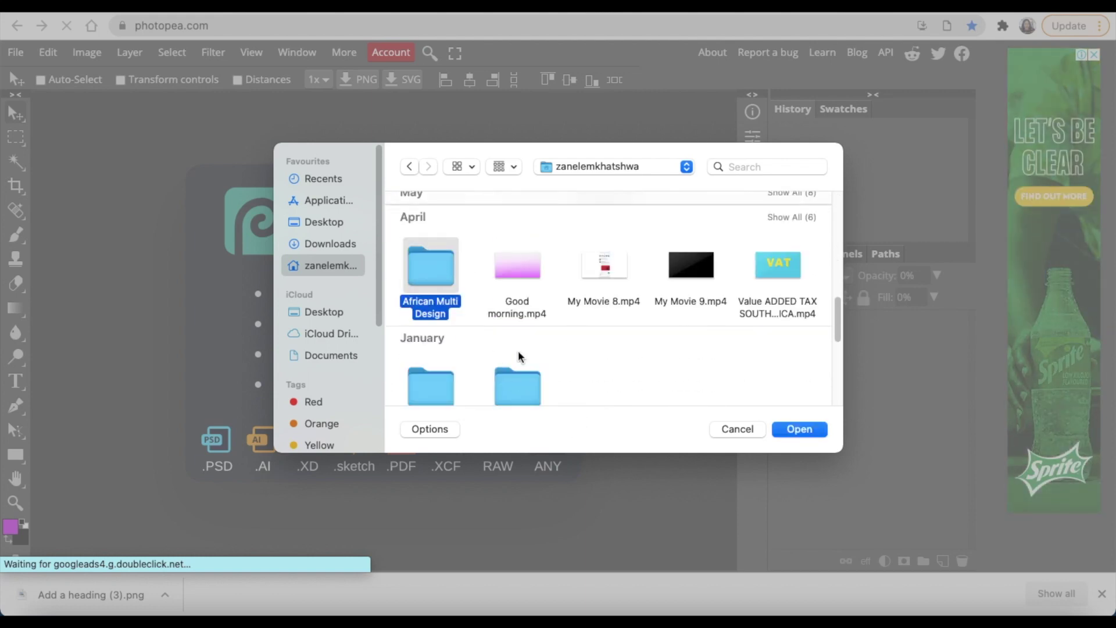
{"action": "double_click", "coordinate": [428, 273]}
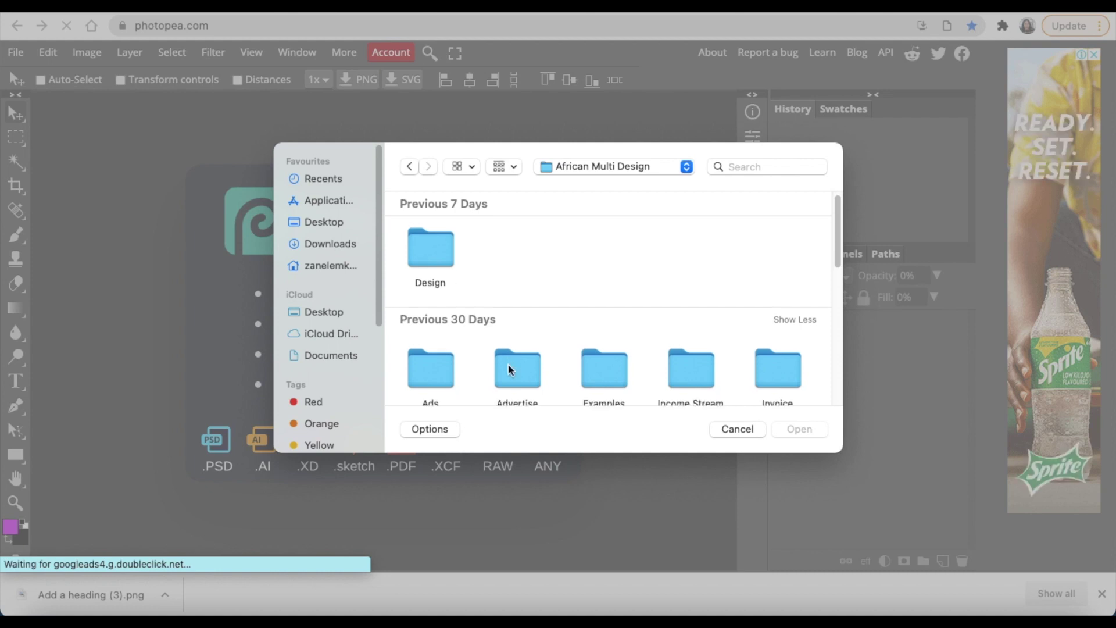
{"action": "scroll", "coordinate": [508, 364], "scroll_direction": "down", "scroll_amount": 2}
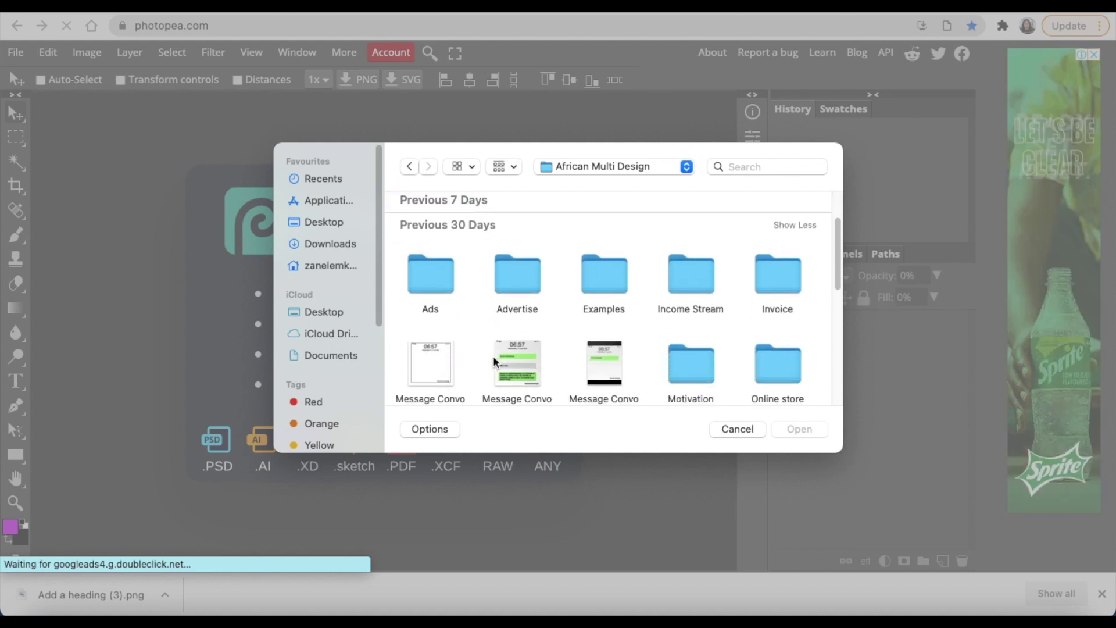
{"action": "scroll", "coordinate": [492, 356], "scroll_direction": "down", "scroll_amount": 3}
{"action": "scroll", "coordinate": [493, 356], "scroll_direction": "down", "scroll_amount": 3}
{"action": "scroll", "coordinate": [492, 356], "scroll_direction": "up", "scroll_amount": 2}
{"action": "scroll", "coordinate": [492, 356], "scroll_direction": "up", "scroll_amount": 5}
{"action": "scroll", "coordinate": [492, 356], "scroll_direction": "up", "scroll_amount": 2}
{"action": "scroll", "coordinate": [446, 355], "scroll_direction": "up", "scroll_amount": 2}
{"action": "left_click", "coordinate": [426, 260]}
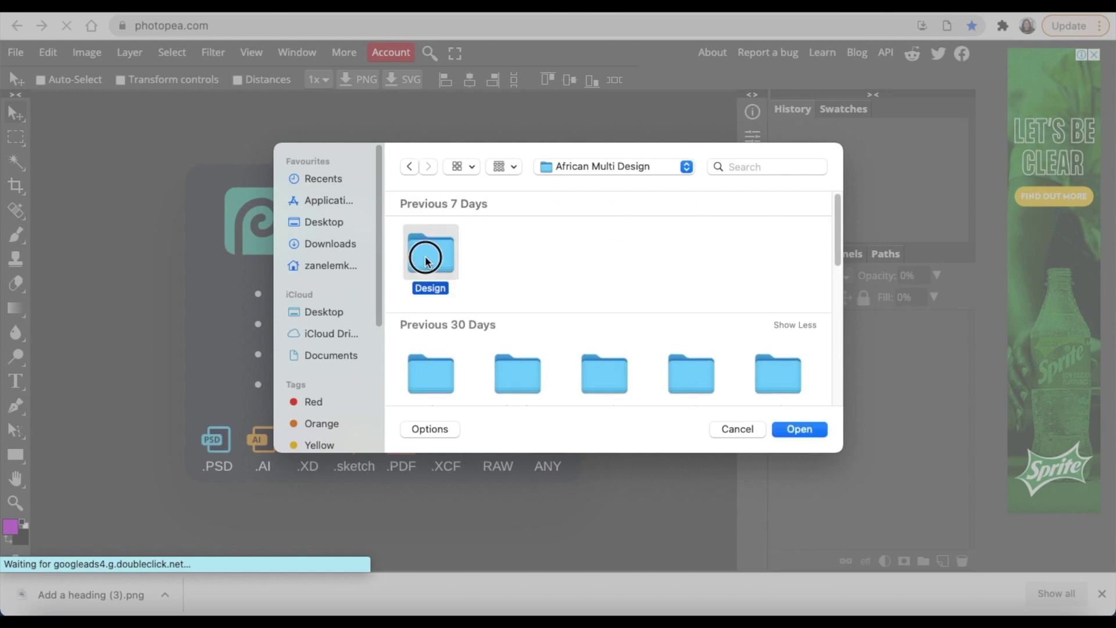
{"action": "double_click", "coordinate": [425, 260]}
{"action": "scroll", "coordinate": [471, 344], "scroll_direction": "down", "scroll_amount": 3}
{"action": "left_click", "coordinate": [439, 349]}
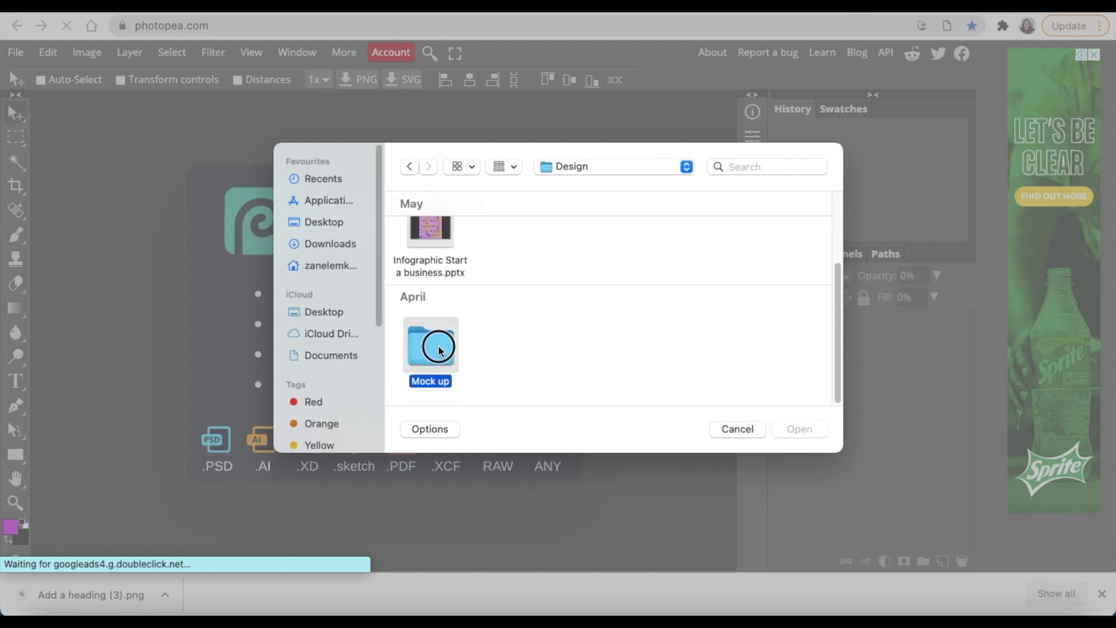
{"action": "double_click", "coordinate": [437, 345]}
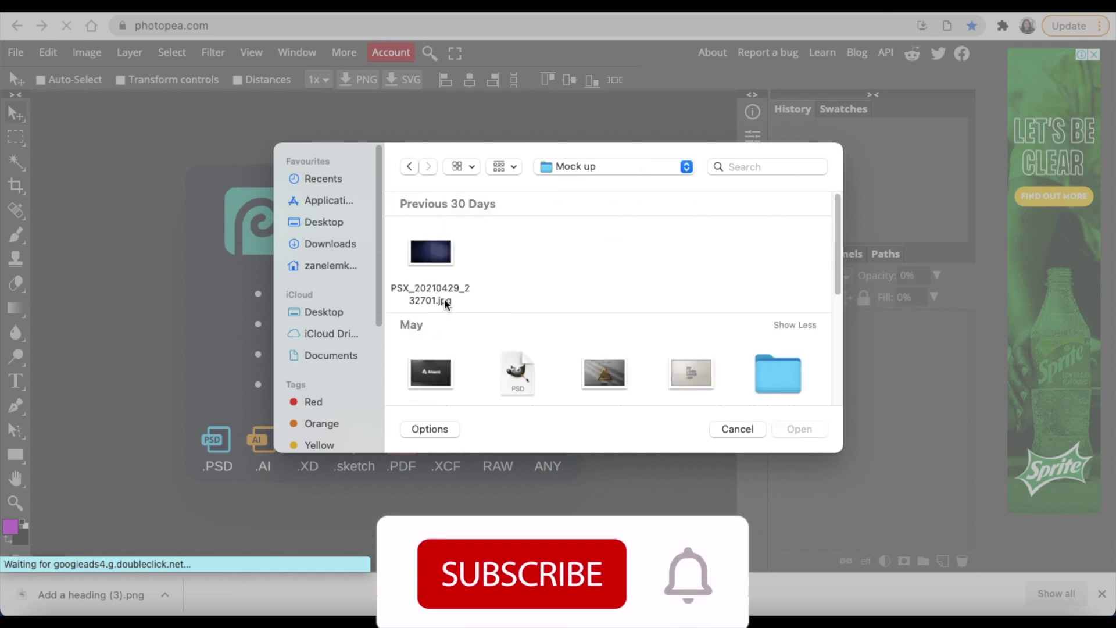
{"action": "scroll", "coordinate": [445, 304], "scroll_direction": "down", "scroll_amount": 3}
{"action": "scroll", "coordinate": [445, 303], "scroll_direction": "down", "scroll_amount": 2}
{"action": "left_click", "coordinate": [525, 350]}
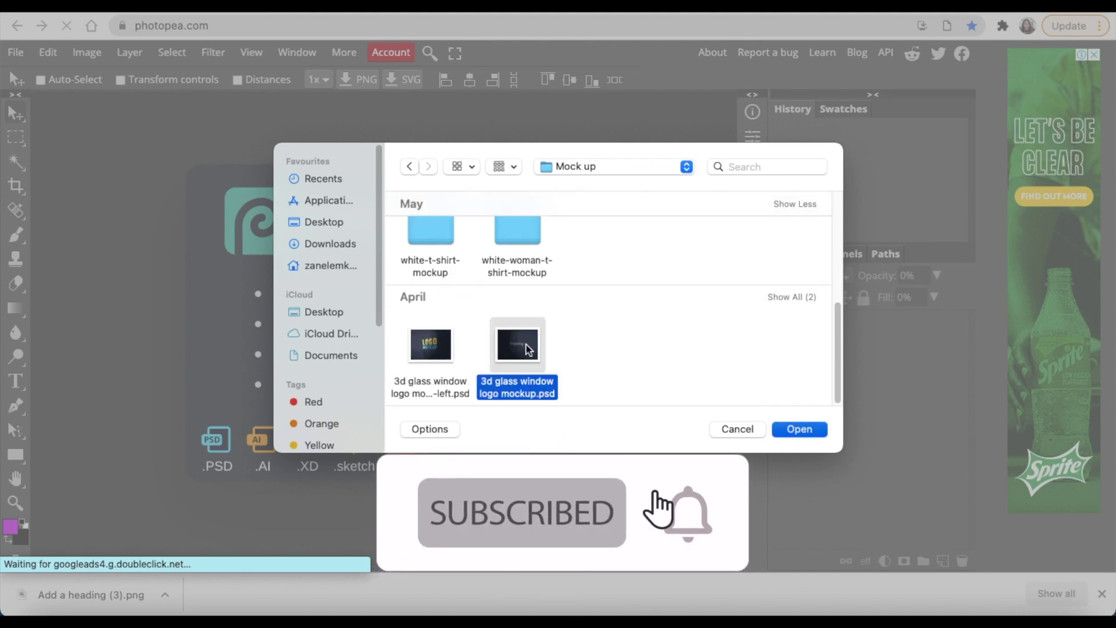
{"action": "double_click", "coordinate": [525, 349]}
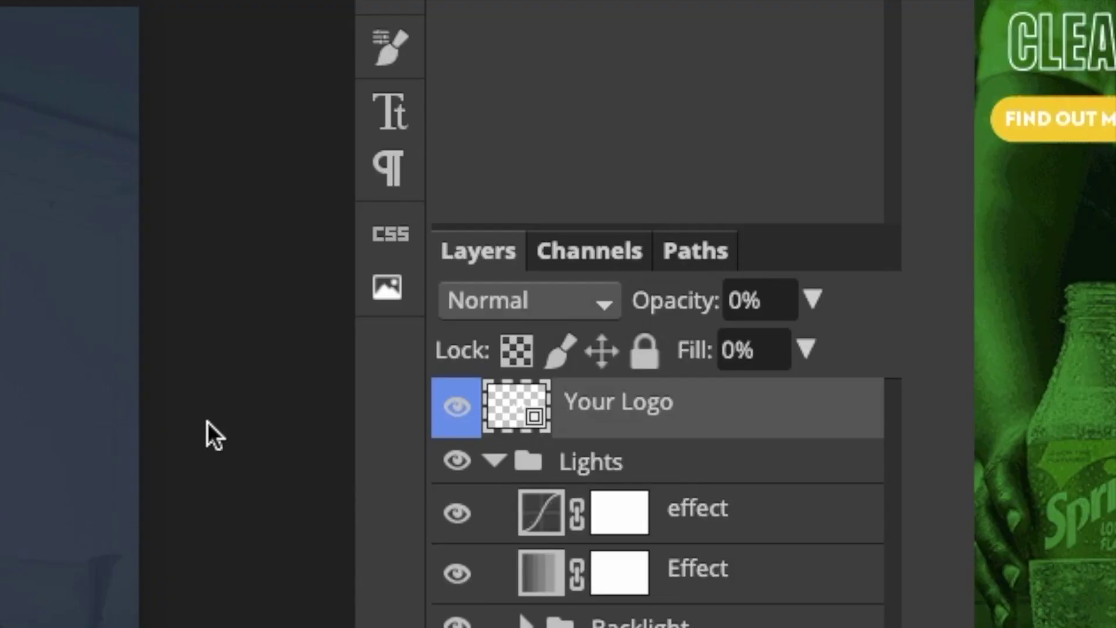
- Open the Your Logo smart object, hide its Inspiringbee layer, and start File > Open & Place
{"action": "double_click", "coordinate": [516, 423]}
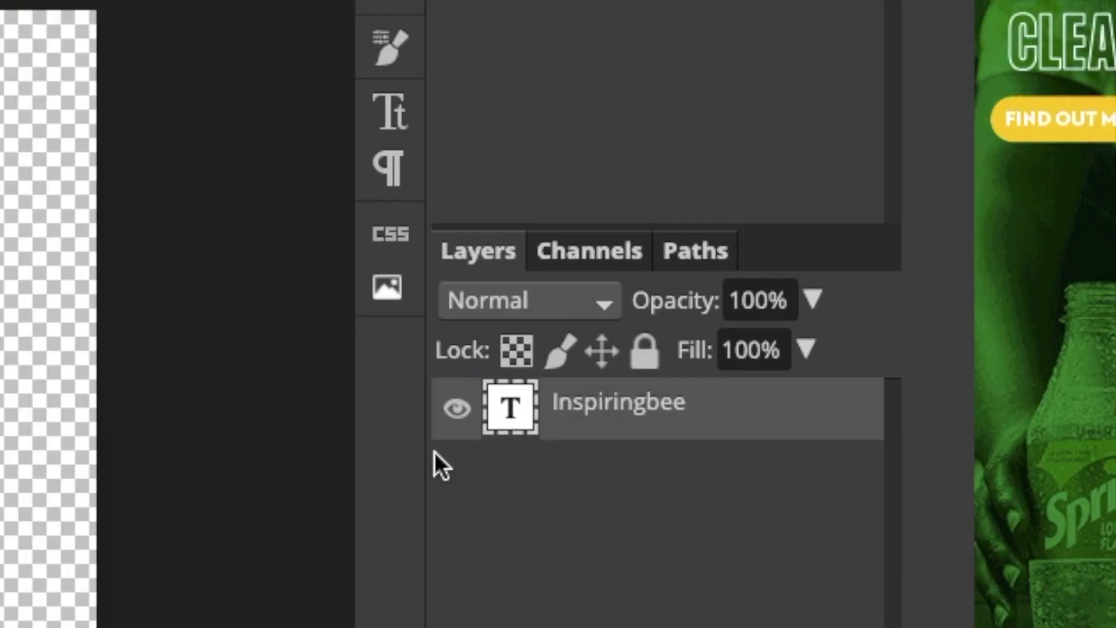
{"action": "left_click", "coordinate": [456, 409]}
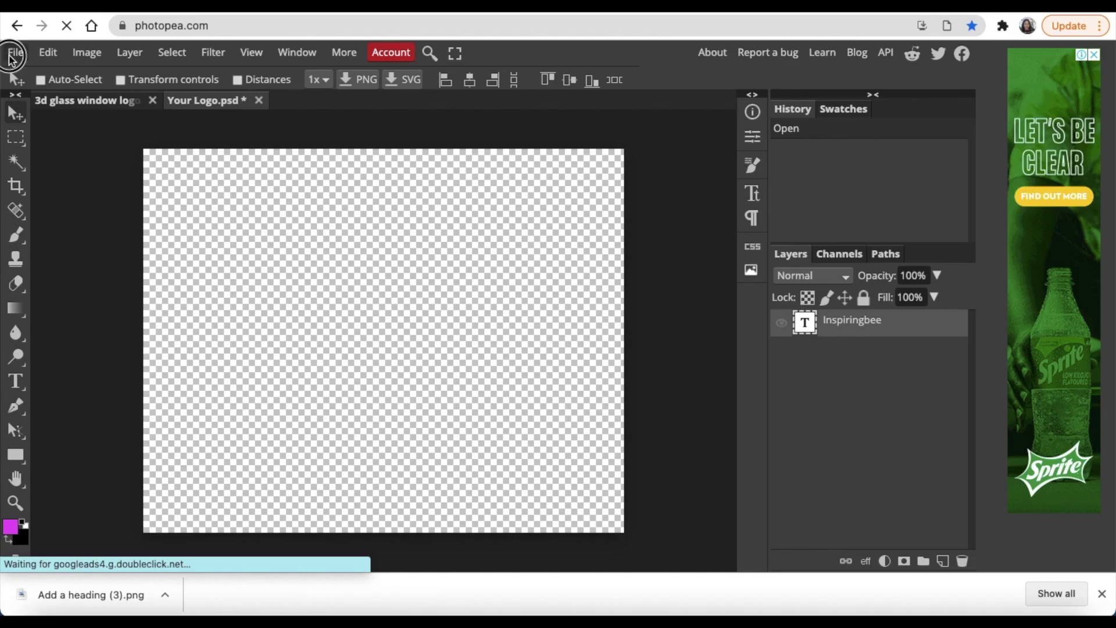
{"action": "left_click", "coordinate": [12, 55]}
{"action": "mouse_move", "coordinate": [131, 421]}
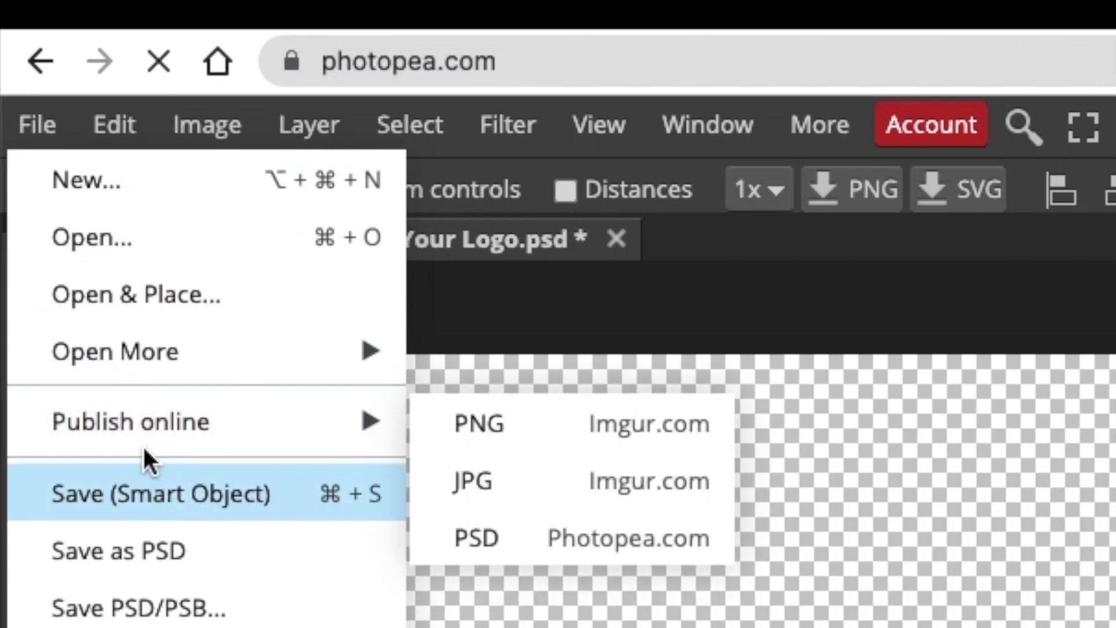
{"action": "left_click", "coordinate": [137, 310]}
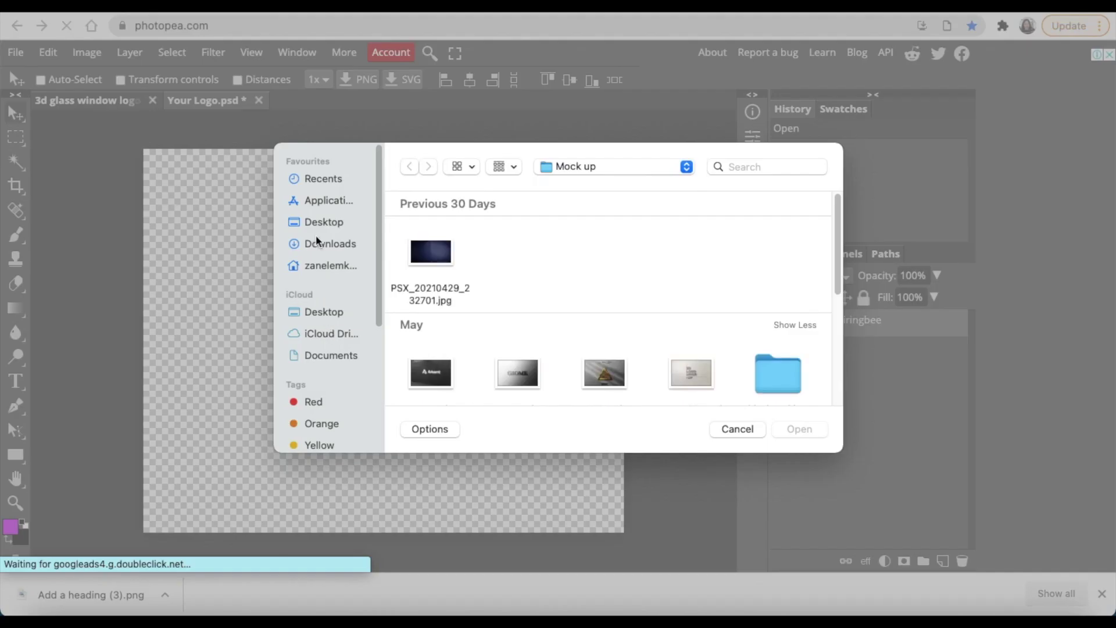
- Place 'Add a heading (1).png' from Downloads, scaled to about 288% and centred
{"action": "left_click", "coordinate": [317, 238]}
{"action": "left_click", "coordinate": [430, 270]}
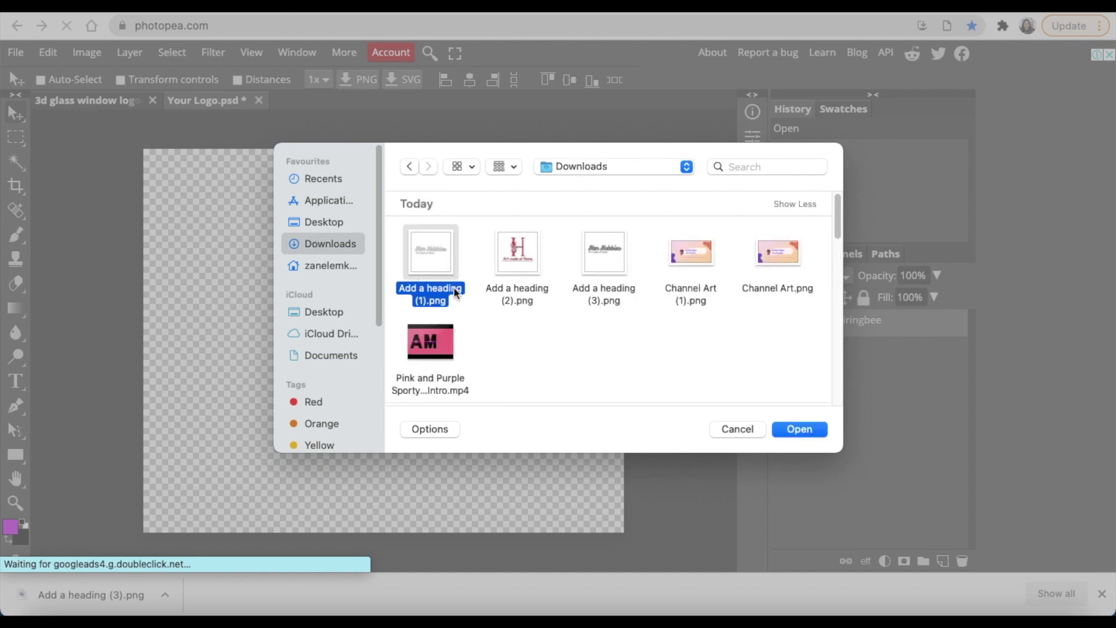
{"action": "left_click", "coordinate": [780, 432]}
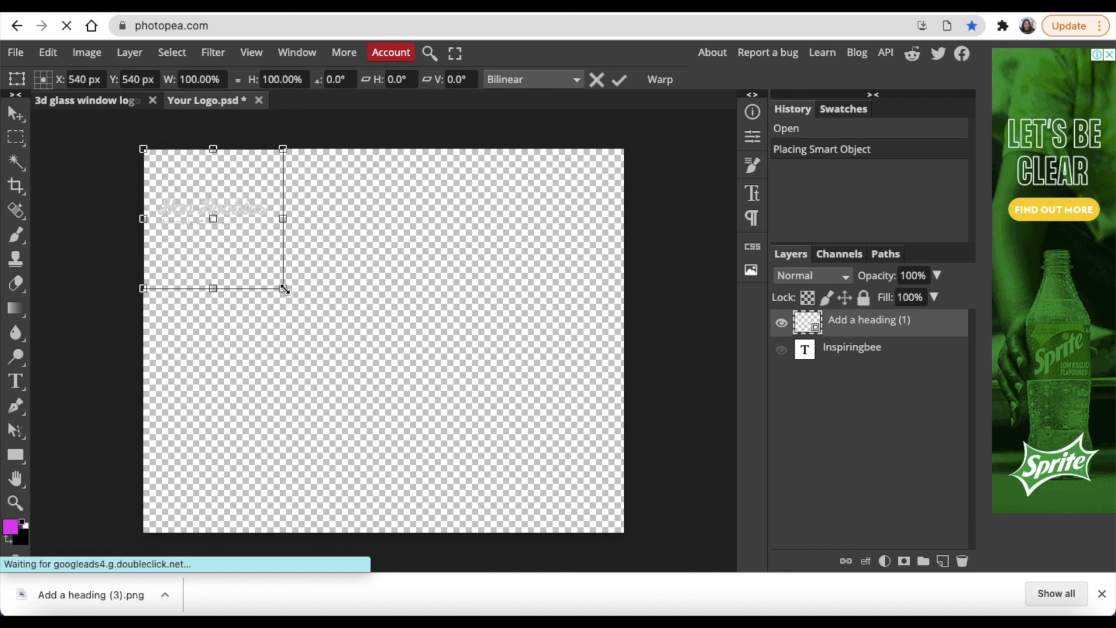
{"action": "left_click_drag", "start_coordinate": [283, 288], "coordinate": [544, 550]}
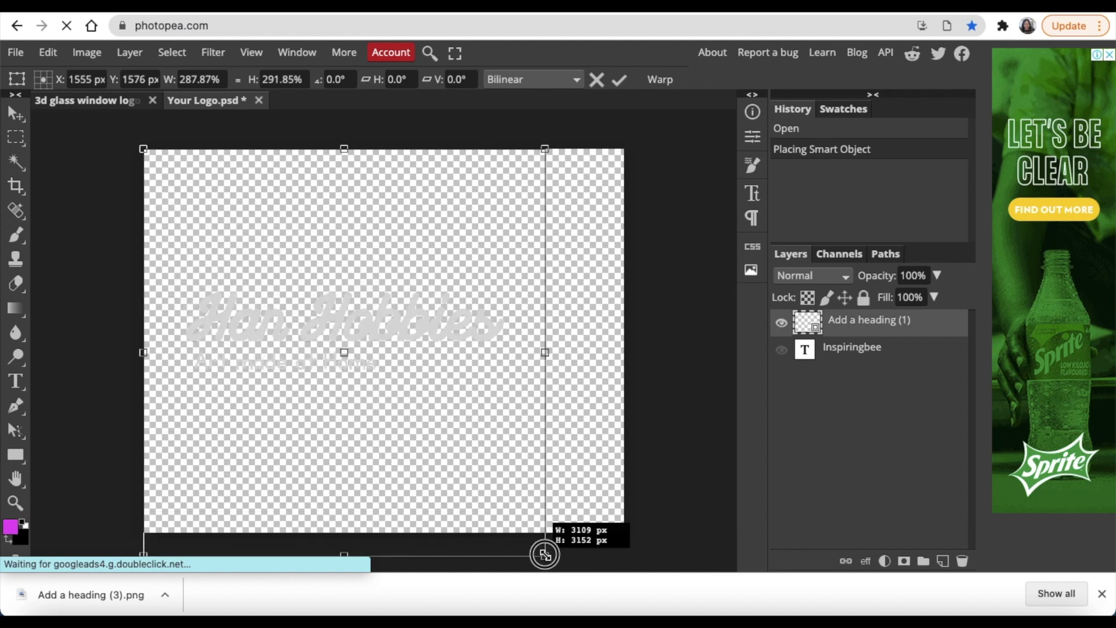
{"action": "left_click_drag", "start_coordinate": [427, 331], "coordinate": [444, 327]}
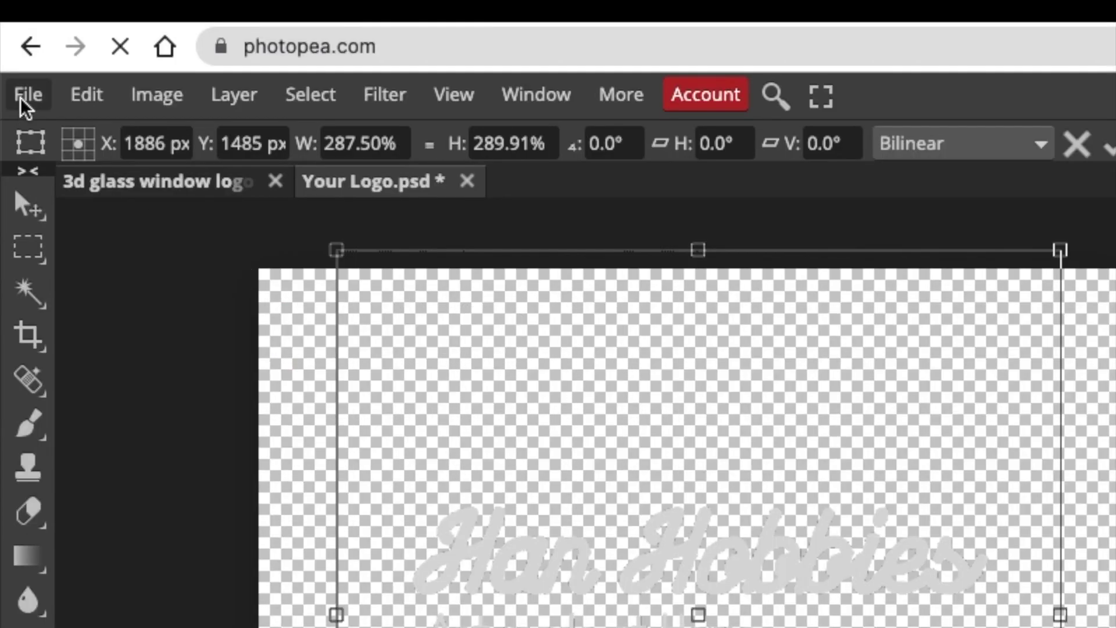
{"action": "left_click", "coordinate": [15, 55]}
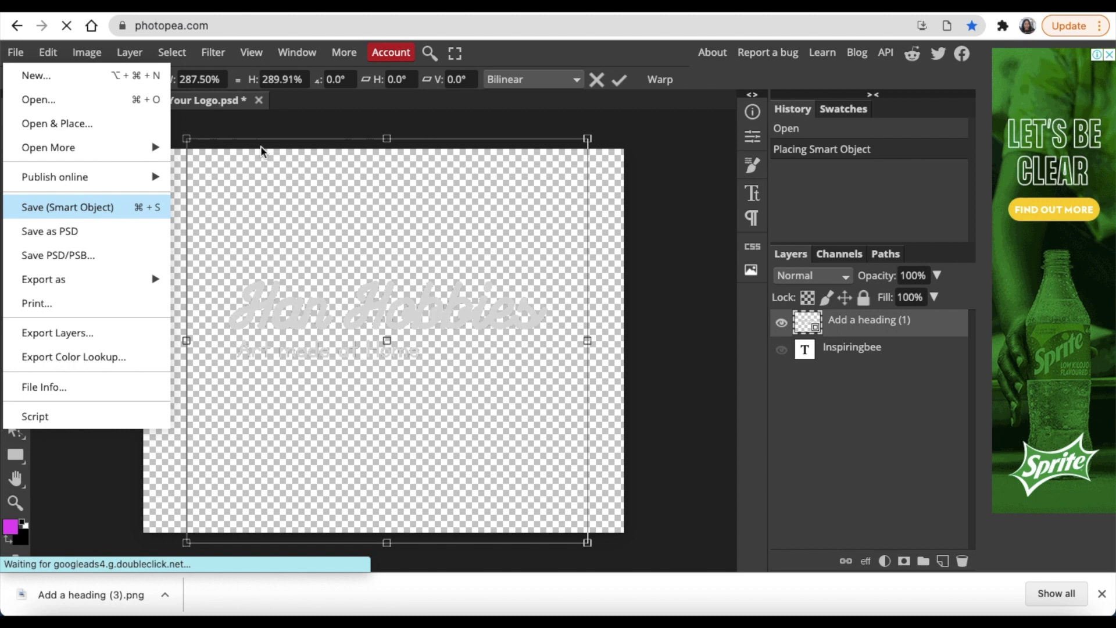
- Save the smart object to show Han Hobbies on the mockup, then close both documents unsaved
{"action": "key", "text": "super+s"}
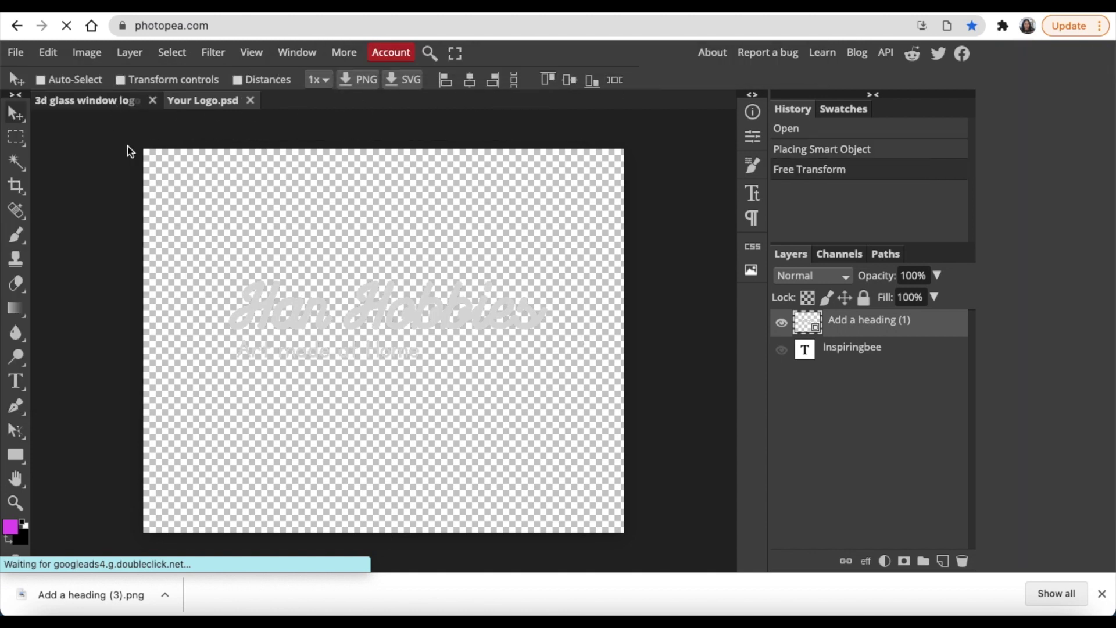
{"action": "left_click", "coordinate": [97, 101]}
{"action": "left_click", "coordinate": [89, 103]}
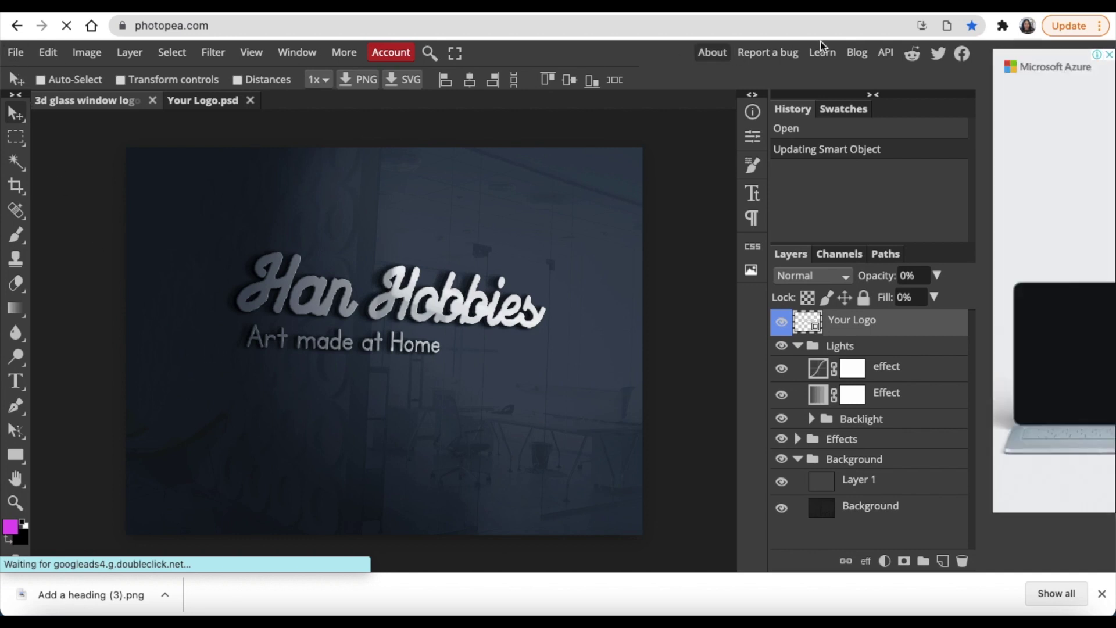
{"action": "left_click", "coordinate": [250, 102]}
{"action": "left_click", "coordinate": [153, 100]}
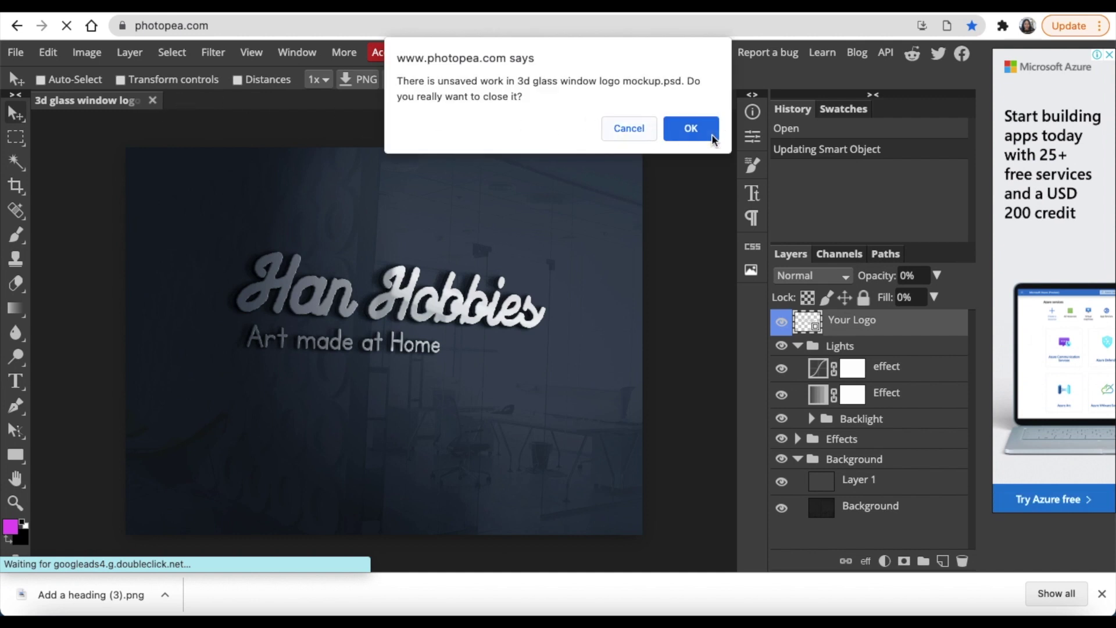
{"action": "left_click", "coordinate": [690, 128]}
{"action": "left_click", "coordinate": [760, 11]}
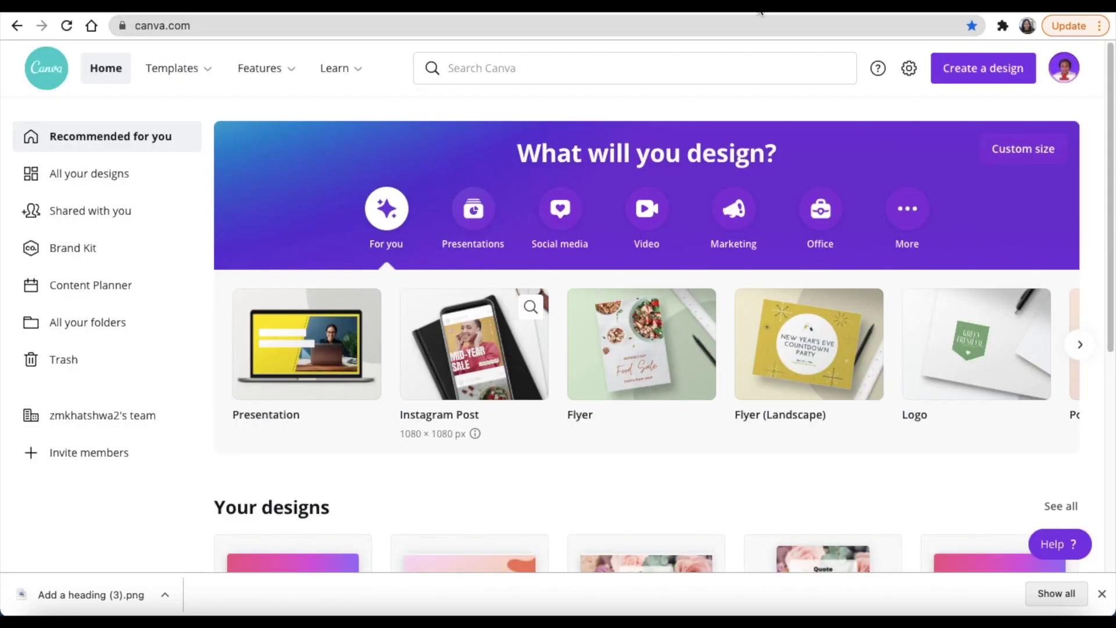
- Create a blank Instagram Post, search Elements for 'h', and pick the leafy floral H
{"action": "left_click", "coordinate": [504, 350]}
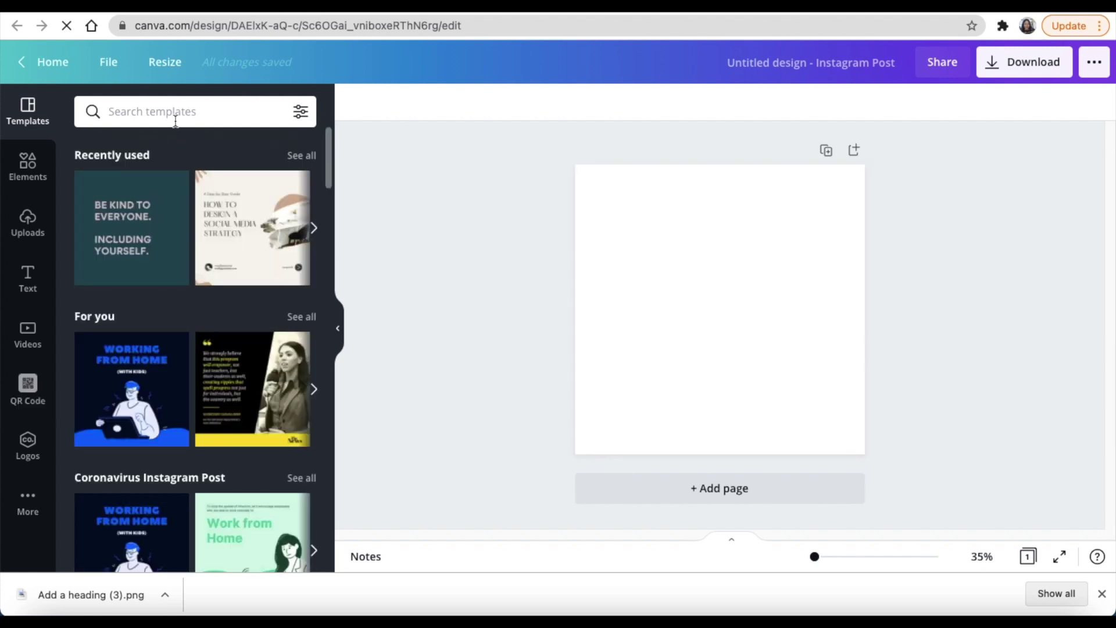
{"action": "left_click", "coordinate": [26, 171]}
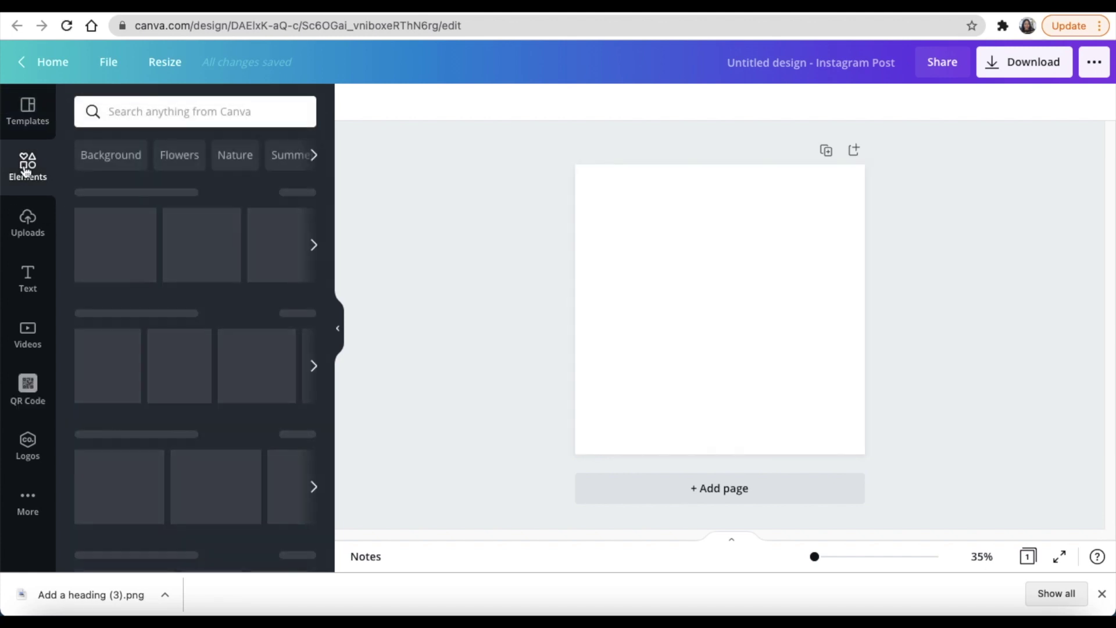
{"action": "left_click", "coordinate": [153, 114]}
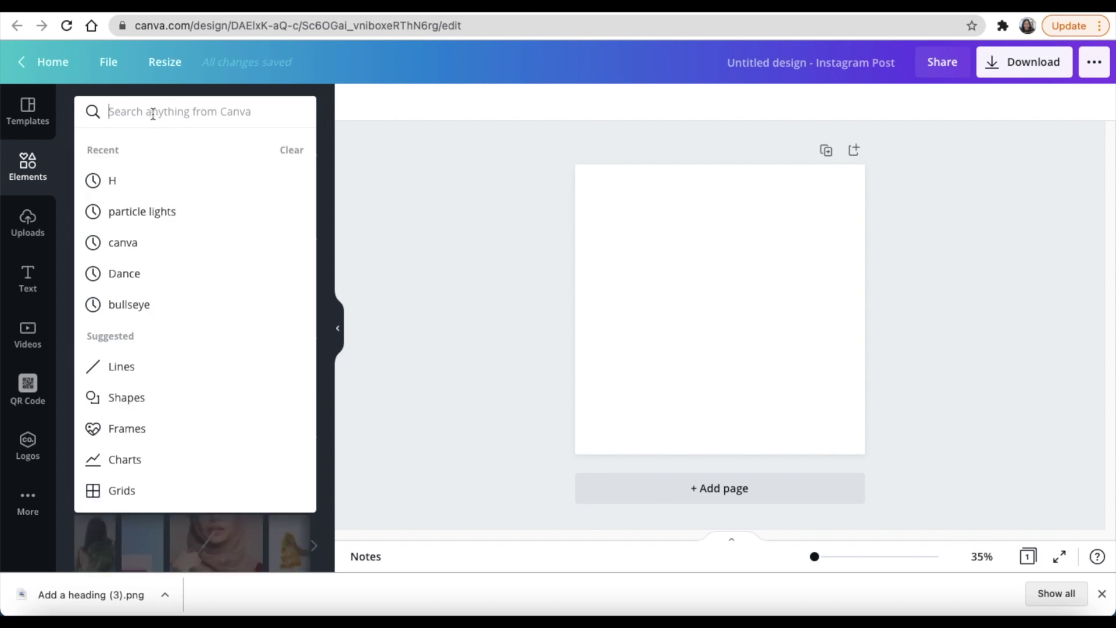
{"action": "type", "text": "h"}
{"action": "key", "text": "Return"}
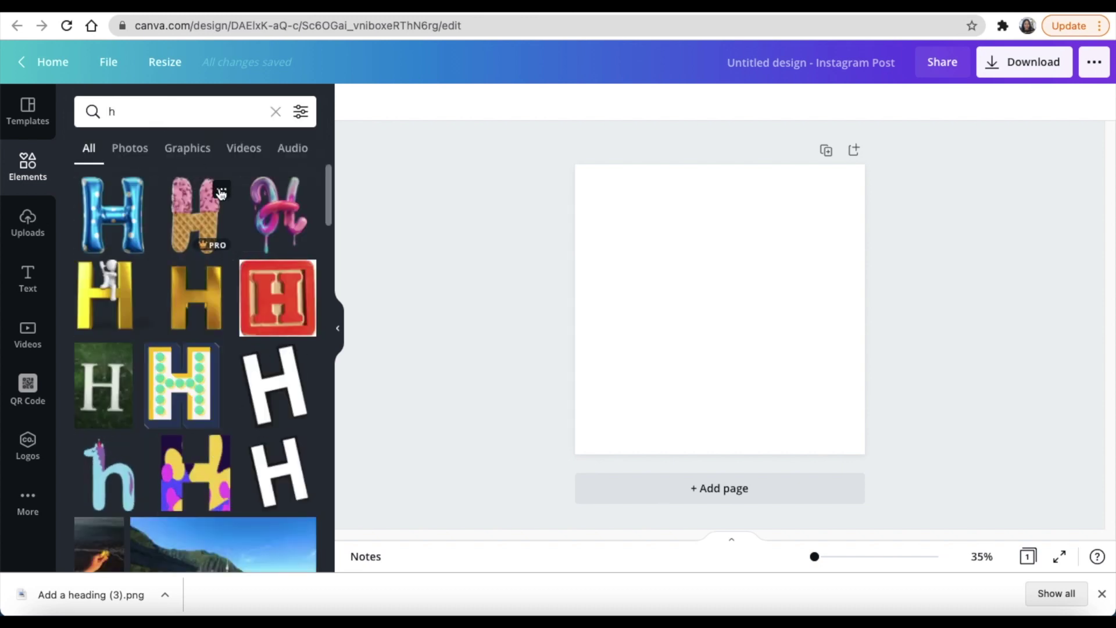
{"action": "scroll", "coordinate": [248, 314], "scroll_direction": "down", "scroll_amount": 3}
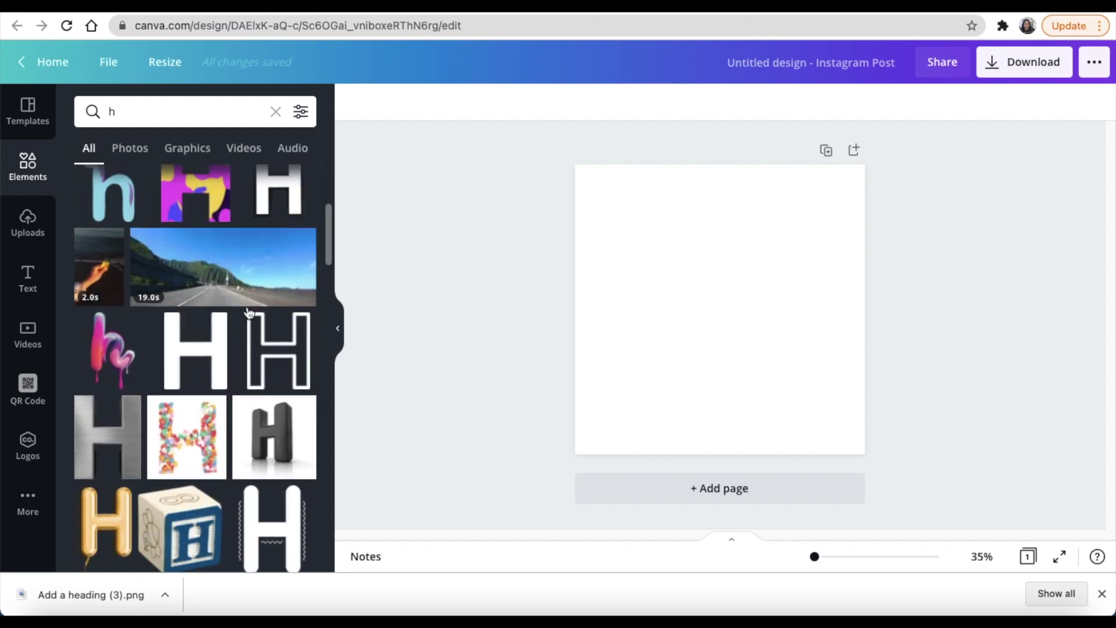
{"action": "scroll", "coordinate": [249, 314], "scroll_direction": "down", "scroll_amount": 1}
{"action": "scroll", "coordinate": [249, 314], "scroll_direction": "down", "scroll_amount": 2}
{"action": "scroll", "coordinate": [248, 314], "scroll_direction": "down", "scroll_amount": 3}
{"action": "scroll", "coordinate": [248, 314], "scroll_direction": "down", "scroll_amount": 1}
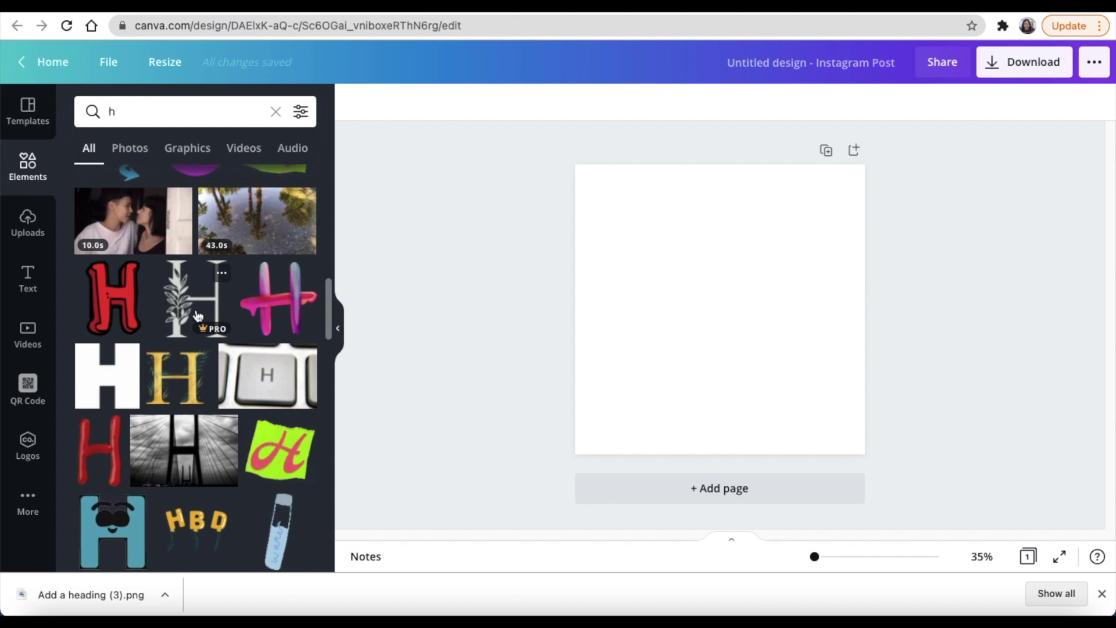
{"action": "scroll", "coordinate": [190, 301], "scroll_direction": "down", "scroll_amount": 1}
{"action": "scroll", "coordinate": [218, 313], "scroll_direction": "down", "scroll_amount": 2}
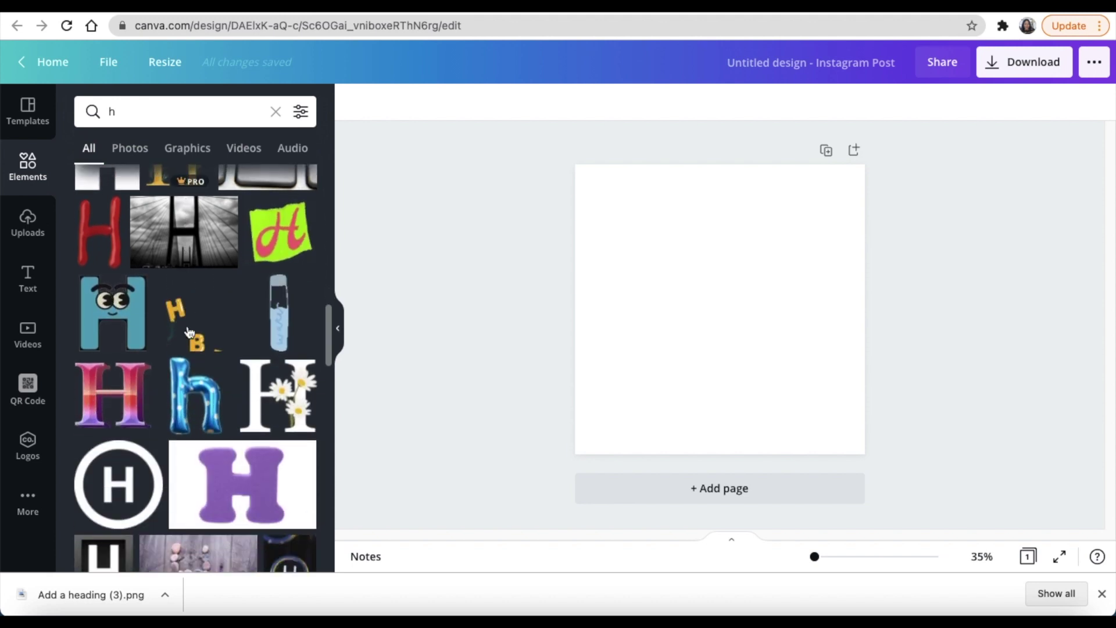
{"action": "scroll", "coordinate": [288, 301], "scroll_direction": "down", "scroll_amount": 1}
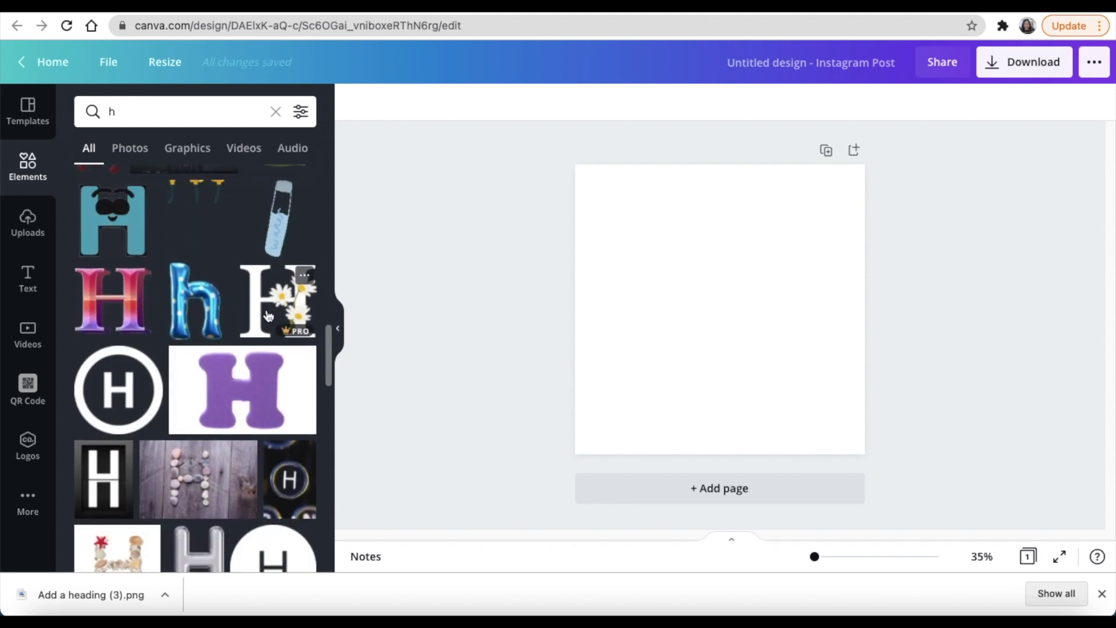
{"action": "scroll", "coordinate": [277, 307], "scroll_direction": "up", "scroll_amount": 1}
{"action": "scroll", "coordinate": [268, 315], "scroll_direction": "up", "scroll_amount": 3}
{"action": "scroll", "coordinate": [268, 316], "scroll_direction": "up", "scroll_amount": 1}
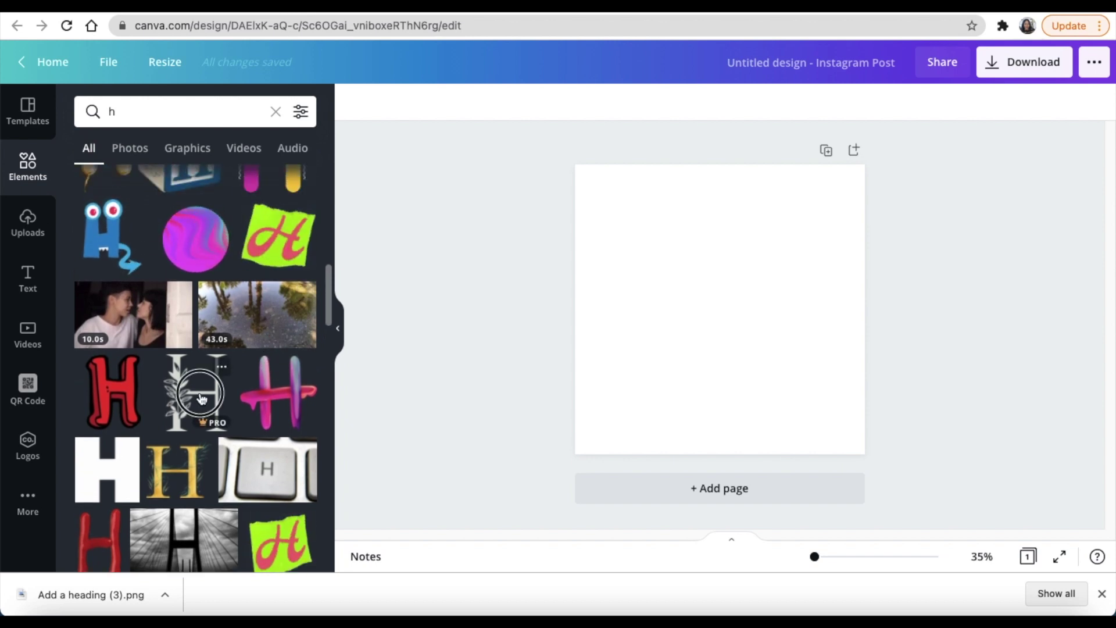
{"action": "left_click", "coordinate": [194, 392]}
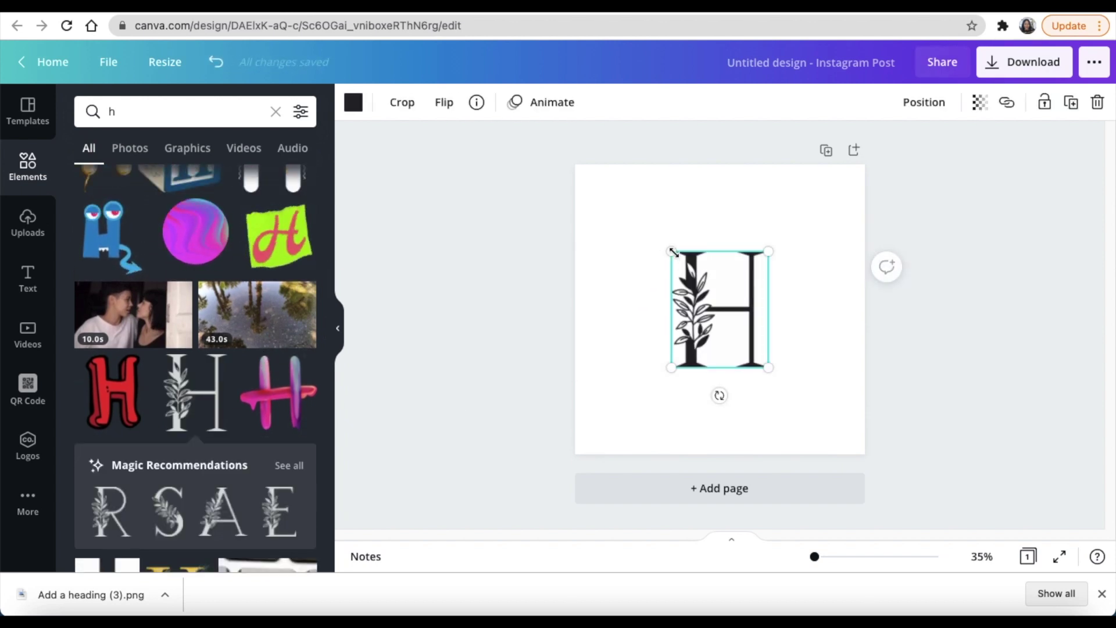
- Enlarge the floral H, move it to the upper centre, and recolour it red
{"action": "left_click_drag", "start_coordinate": [672, 252], "coordinate": [613, 220]}
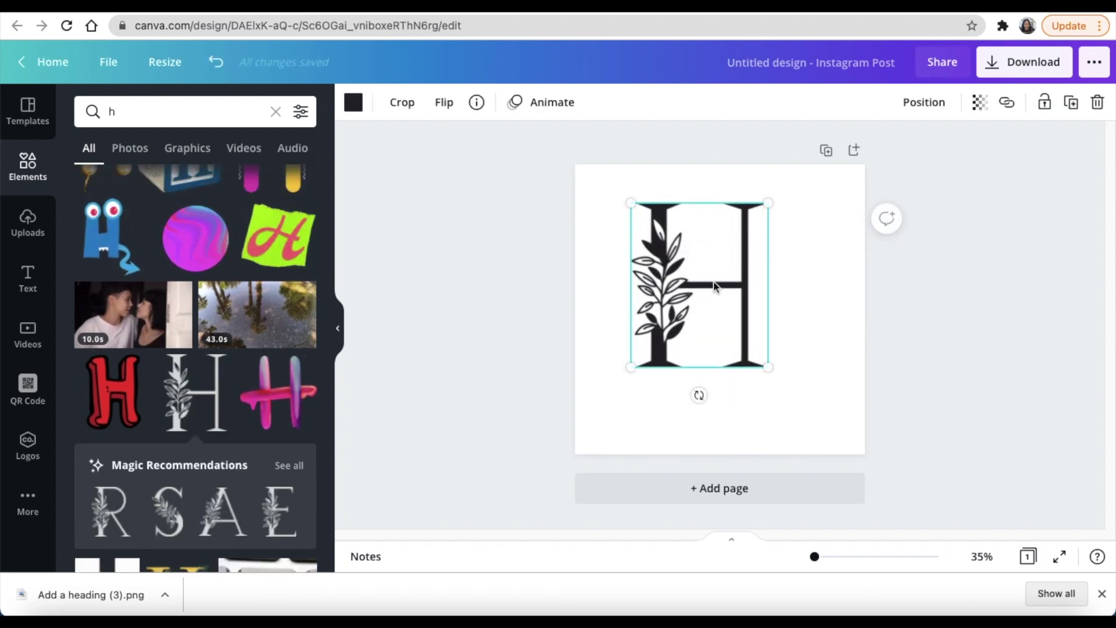
{"action": "left_click_drag", "start_coordinate": [716, 283], "coordinate": [740, 275]}
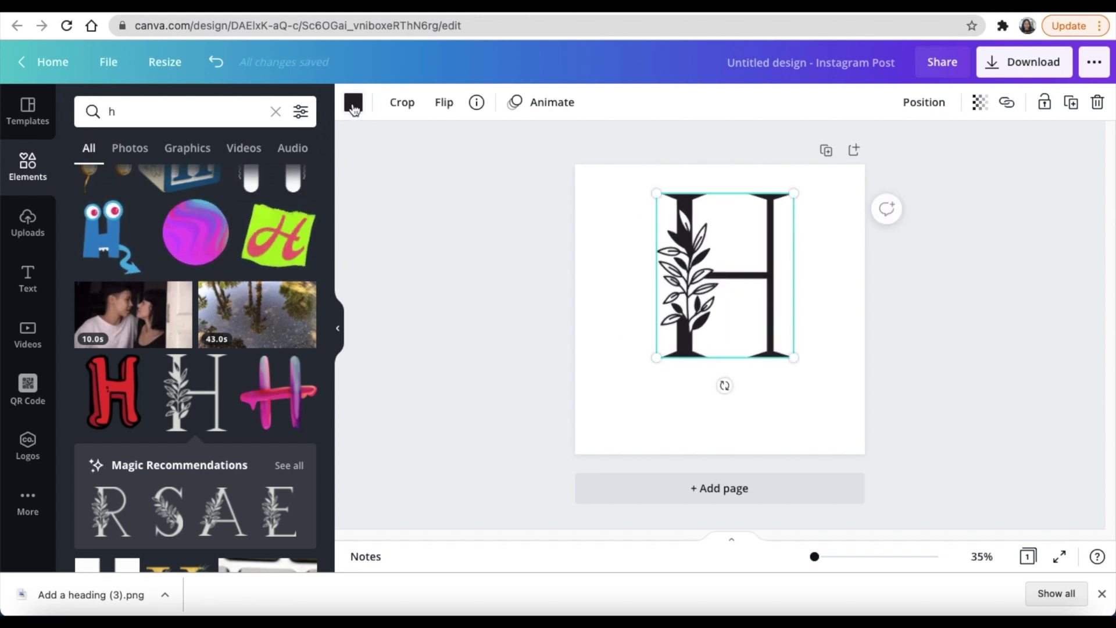
{"action": "left_click", "coordinate": [353, 102]}
{"action": "left_click", "coordinate": [91, 279]}
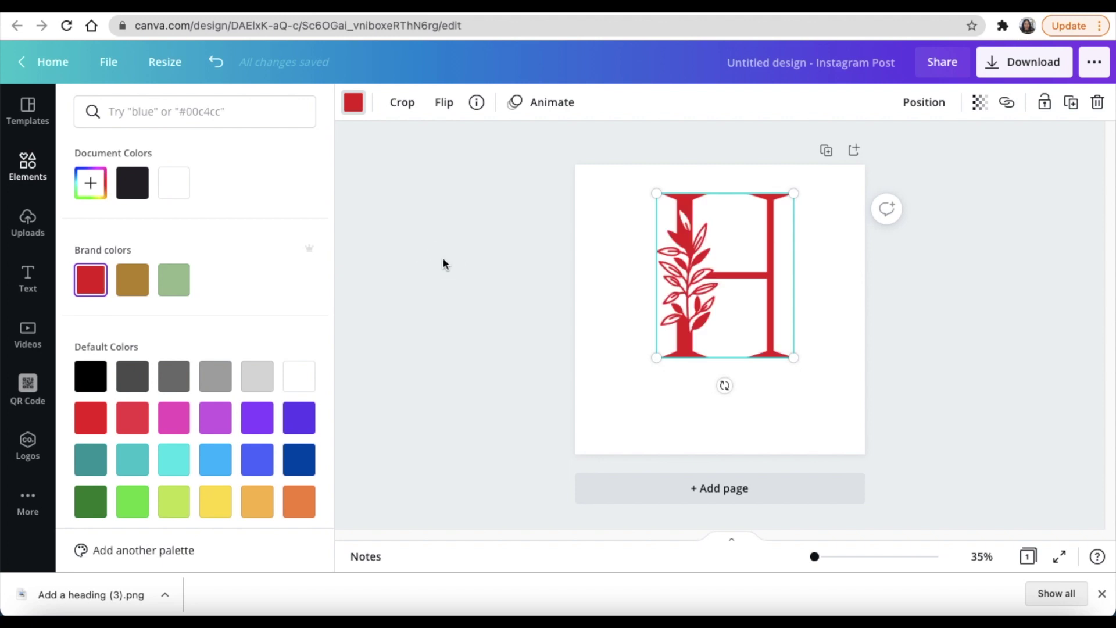
{"action": "left_click", "coordinate": [27, 165]}
{"action": "left_click", "coordinate": [26, 277]}
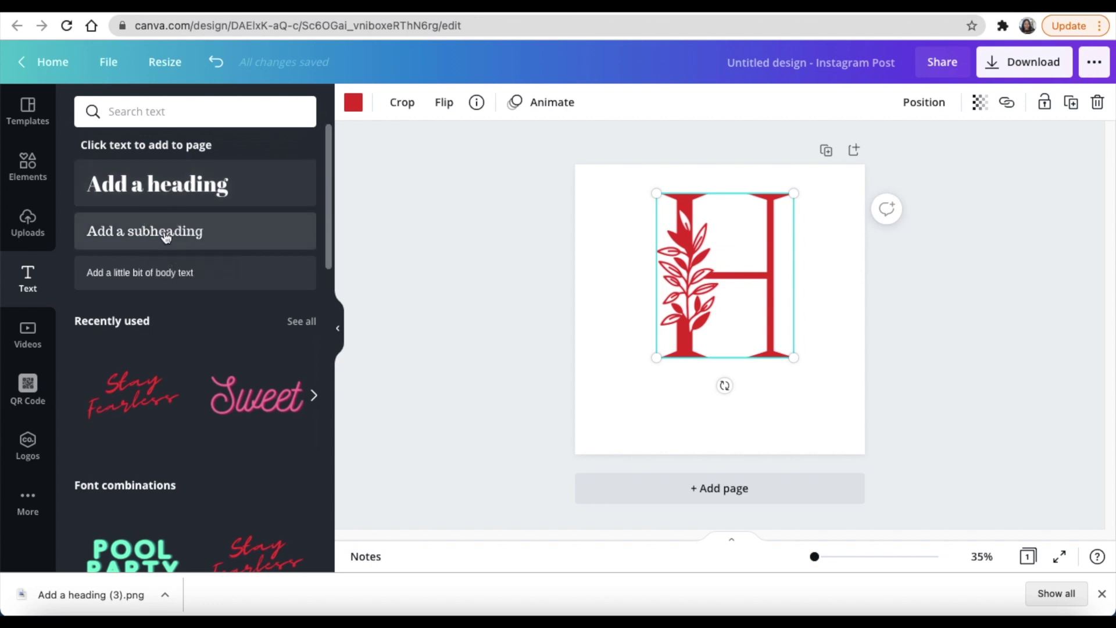
- Add a subheading centred below the H and edit its text to 'Art made at Home'
{"action": "mouse_move", "coordinate": [165, 234]}
{"action": "left_mouse_down"}
{"action": "mouse_move", "coordinate": [700, 375]}
{"action": "mouse_move", "coordinate": [518, 304]}
{"action": "left_mouse_up"}
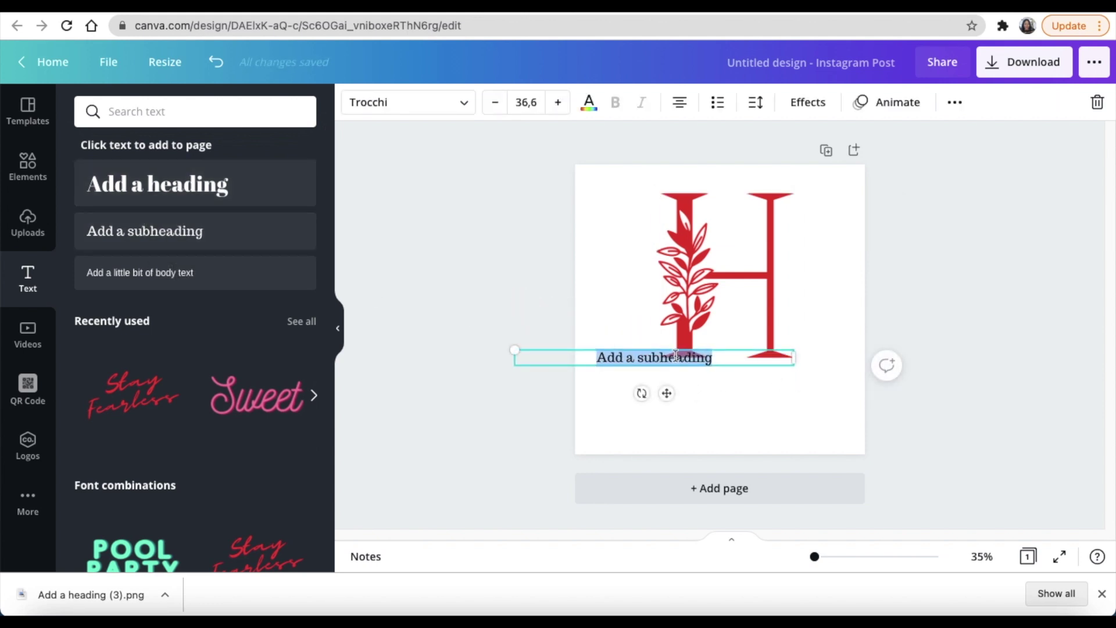
{"action": "left_click_drag", "start_coordinate": [678, 403], "coordinate": [728, 408]}
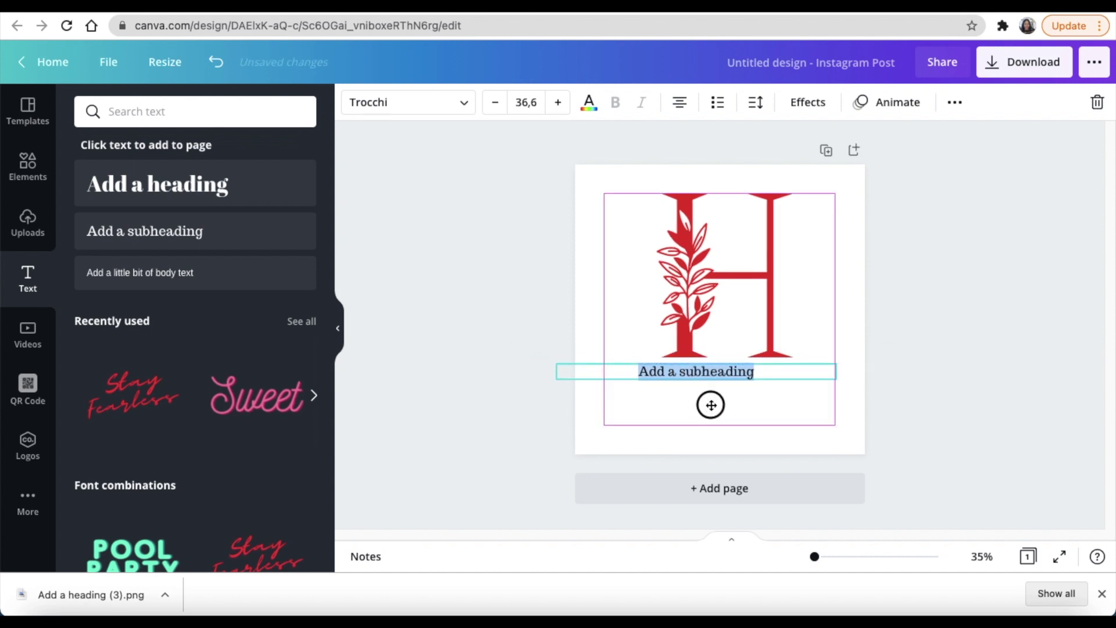
{"action": "double_click", "coordinate": [682, 373]}
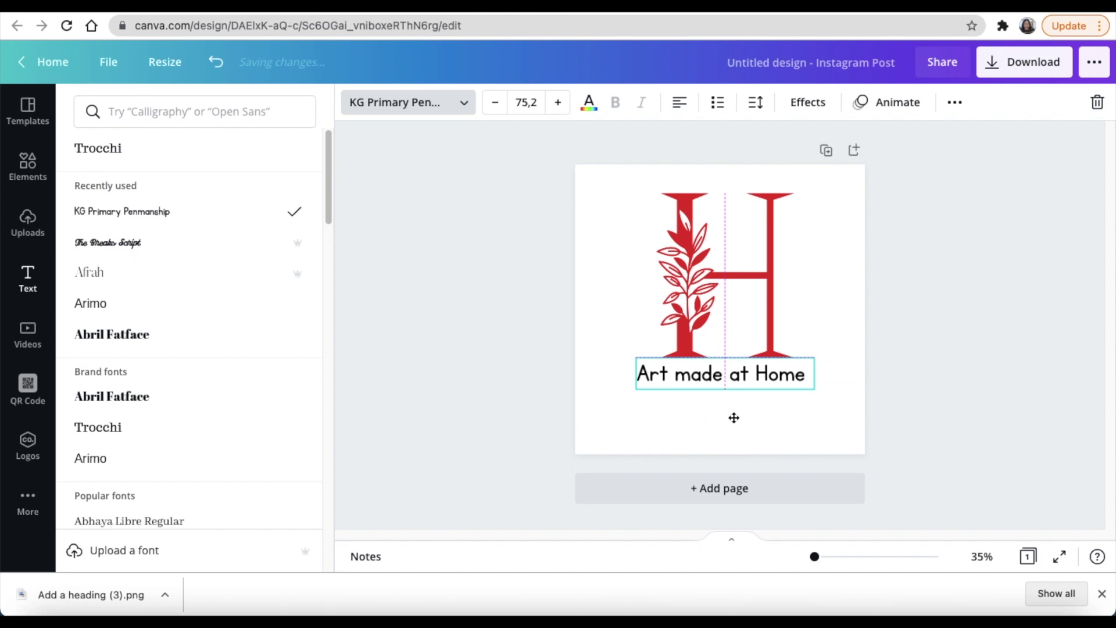
- Colour the 'Art made at Home' caption red to match the H
{"action": "left_click", "coordinate": [588, 104]}
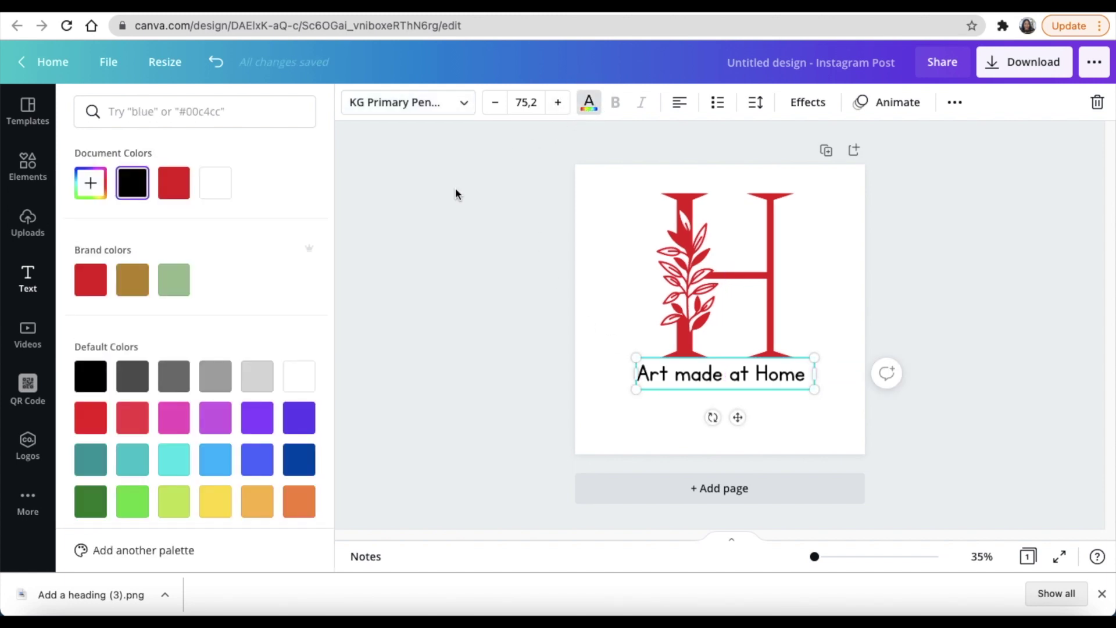
{"action": "left_click", "coordinate": [179, 187]}
{"action": "left_click", "coordinate": [508, 284]}
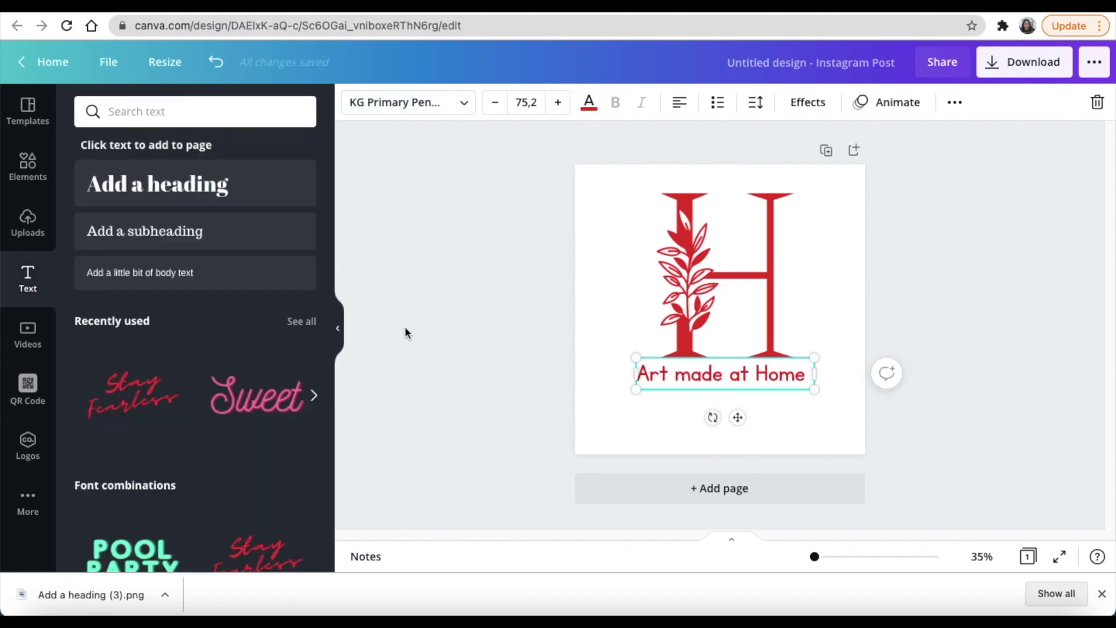
{"action": "left_click", "coordinate": [453, 278]}
{"action": "left_click", "coordinate": [34, 165]}
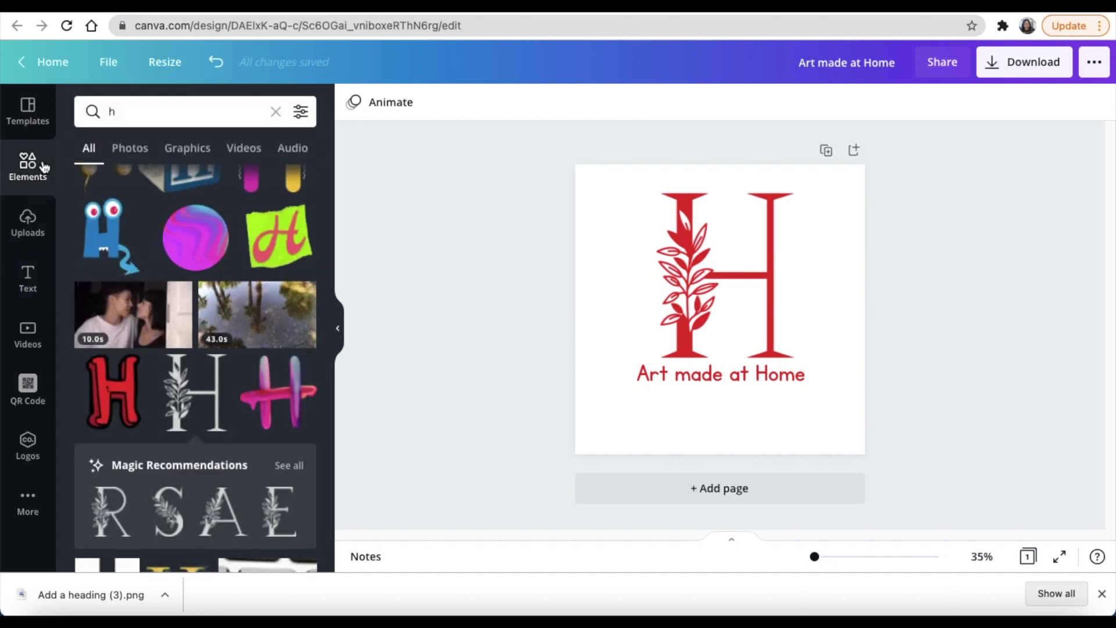
- Add a red straight line and position it just below 'Art made at Home'
{"action": "left_click", "coordinate": [300, 111]}
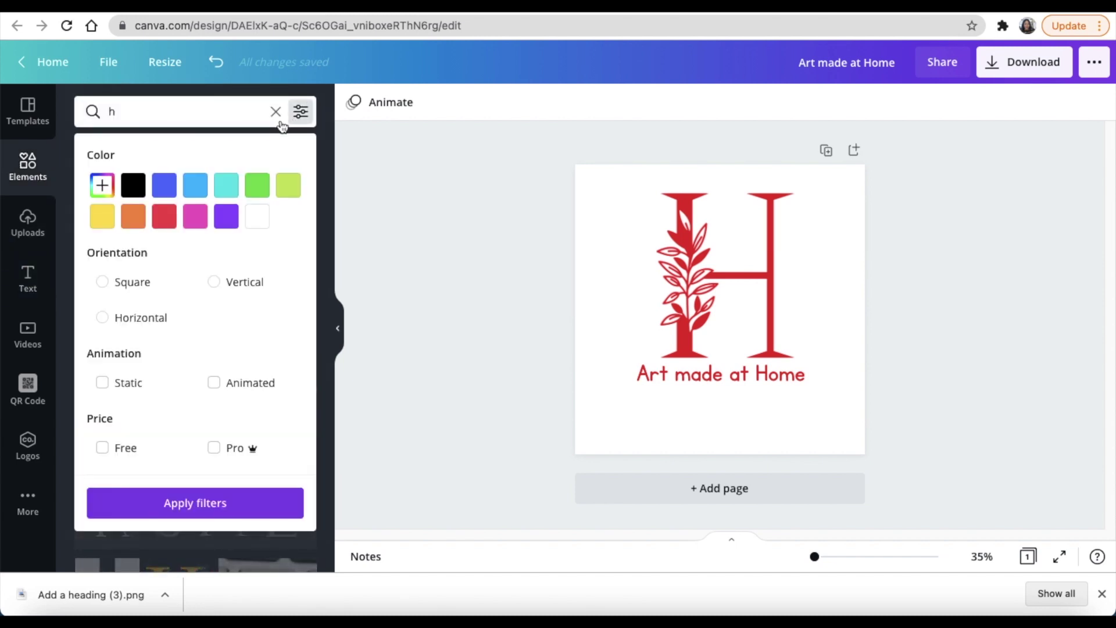
{"action": "left_click", "coordinate": [276, 115]}
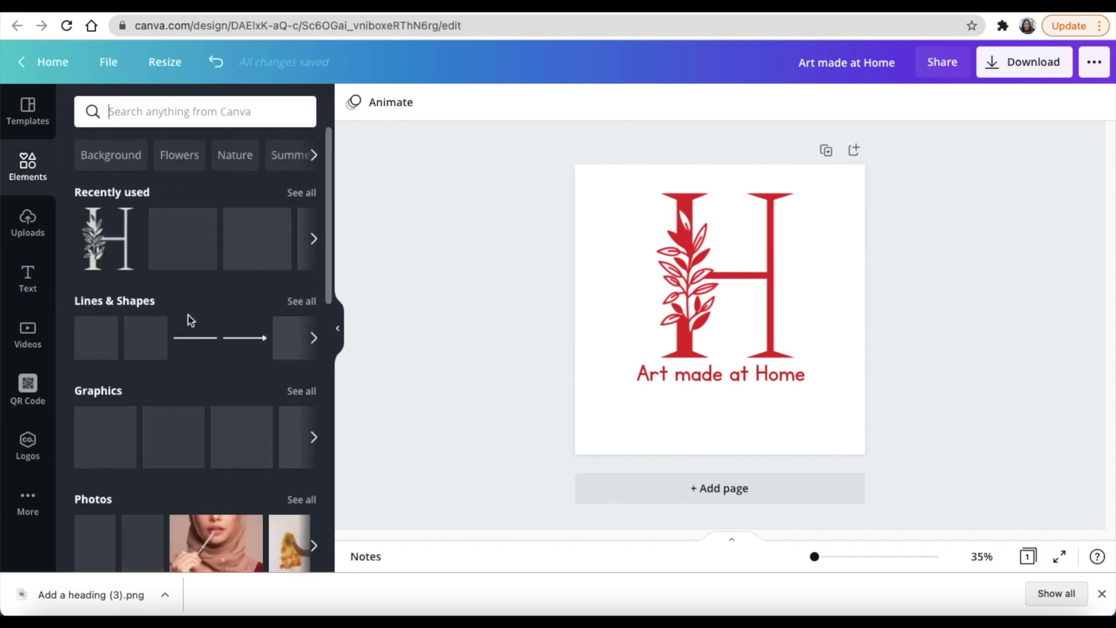
{"action": "left_click", "coordinate": [196, 344]}
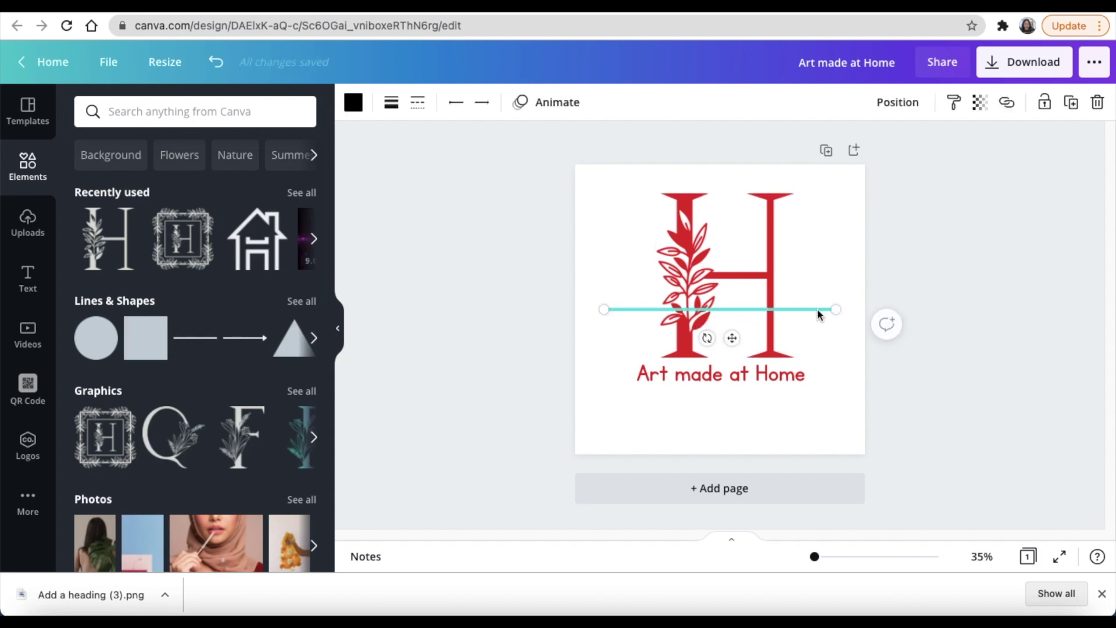
{"action": "left_click", "coordinate": [352, 103]}
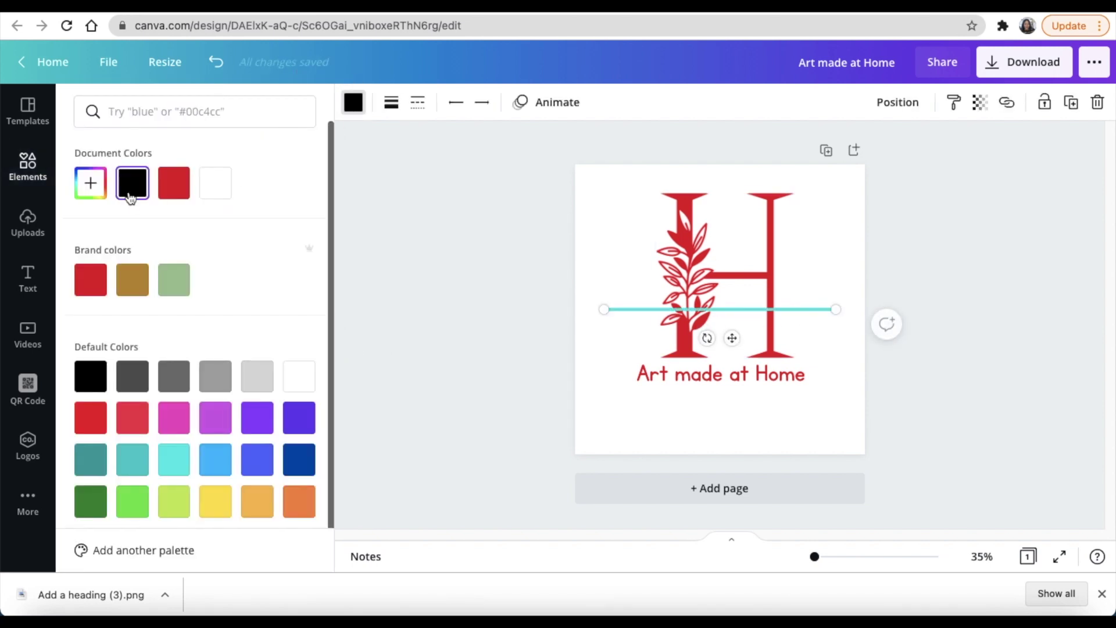
{"action": "left_click", "coordinate": [174, 182]}
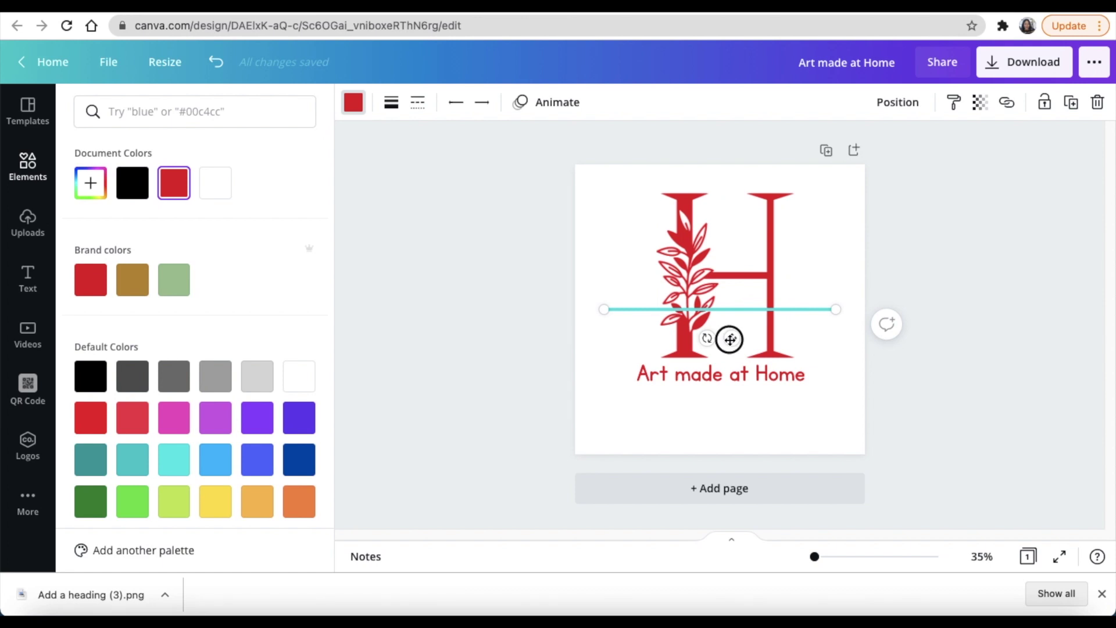
{"action": "left_click_drag", "start_coordinate": [732, 337], "coordinate": [733, 415]}
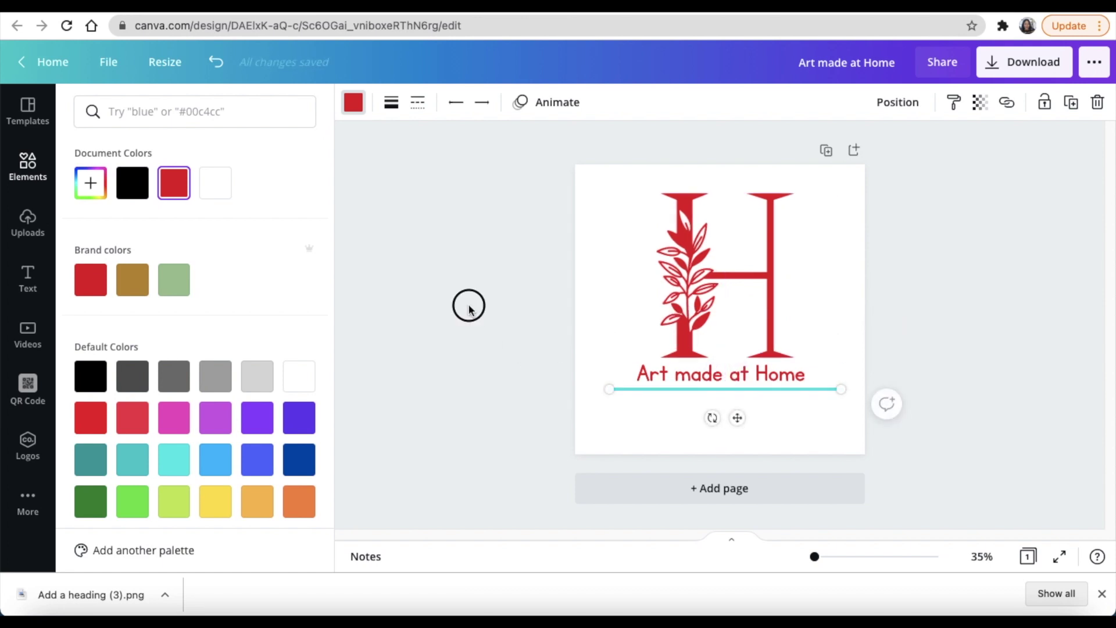
{"action": "left_click", "coordinate": [488, 316]}
{"action": "left_click", "coordinate": [517, 331]}
- Thicken the red underline to line weight 10
{"action": "left_click", "coordinate": [749, 389]}
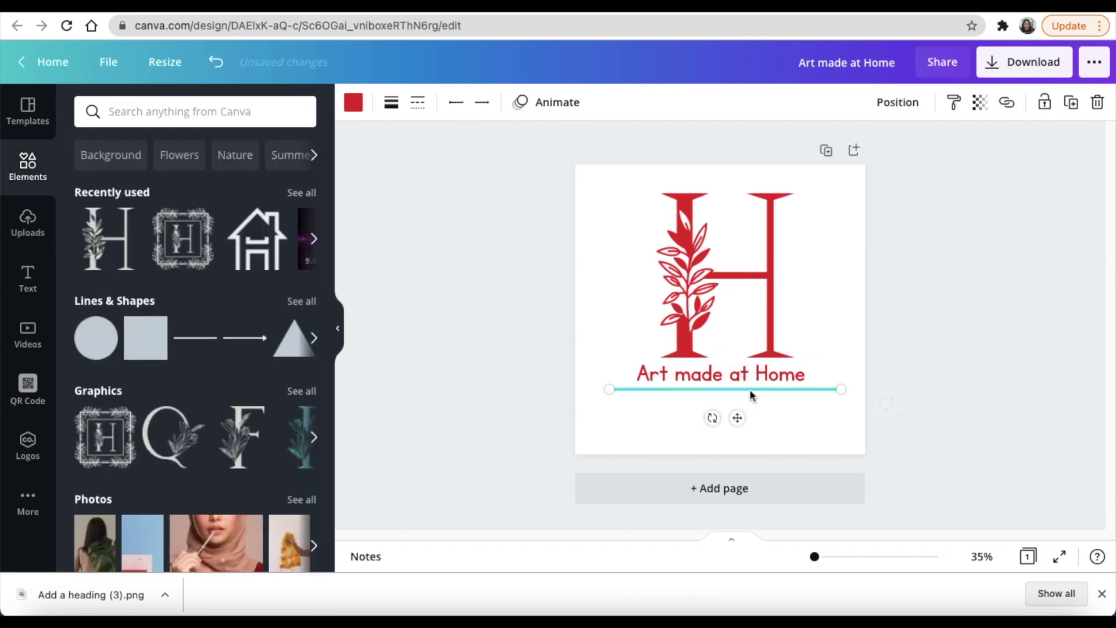
{"action": "left_click", "coordinate": [390, 102]}
{"action": "left_click_drag", "start_coordinate": [478, 150], "coordinate": [488, 149]}
{"action": "left_click", "coordinate": [482, 228]}
{"action": "left_click", "coordinate": [524, 323]}
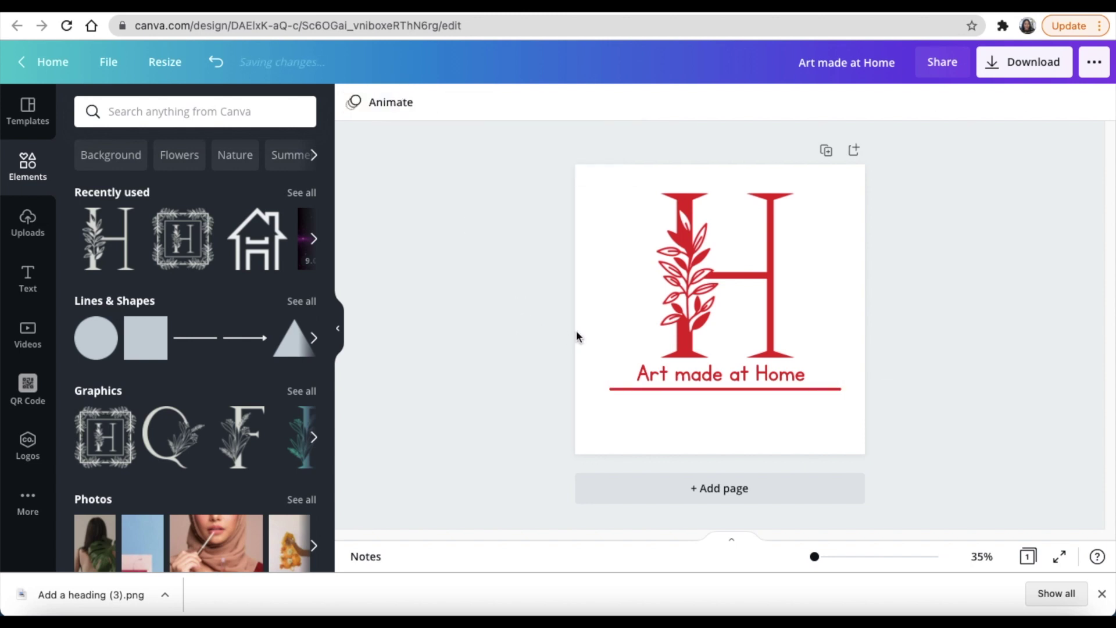
{"action": "left_click", "coordinate": [1026, 63]}
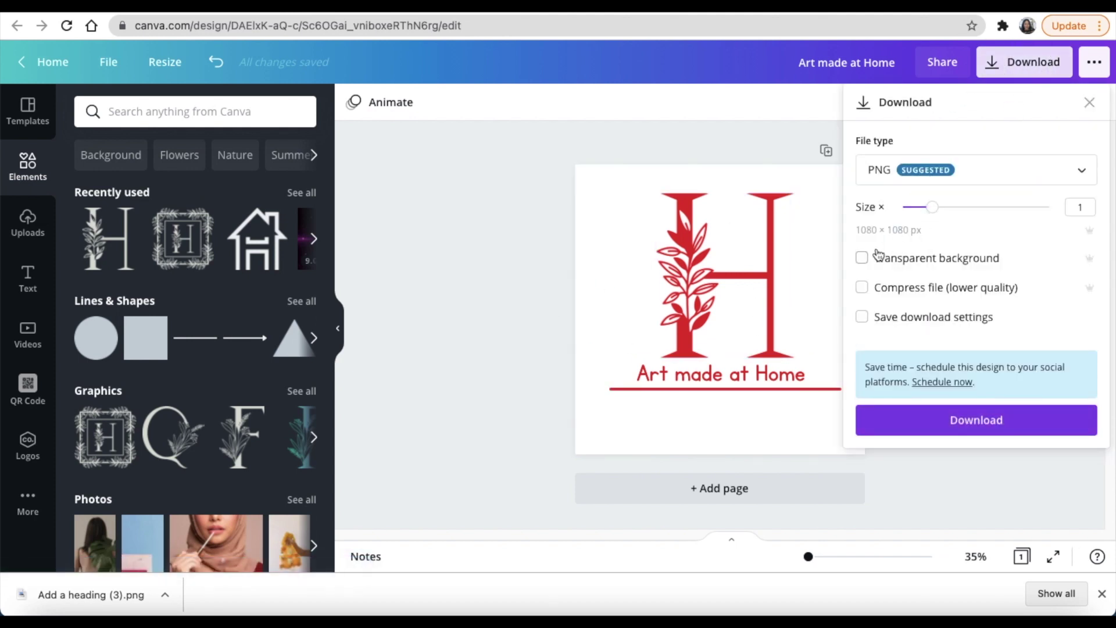
- Download the red floral H design as a PNG and dismiss the saved-design message
{"action": "left_click", "coordinate": [977, 427]}
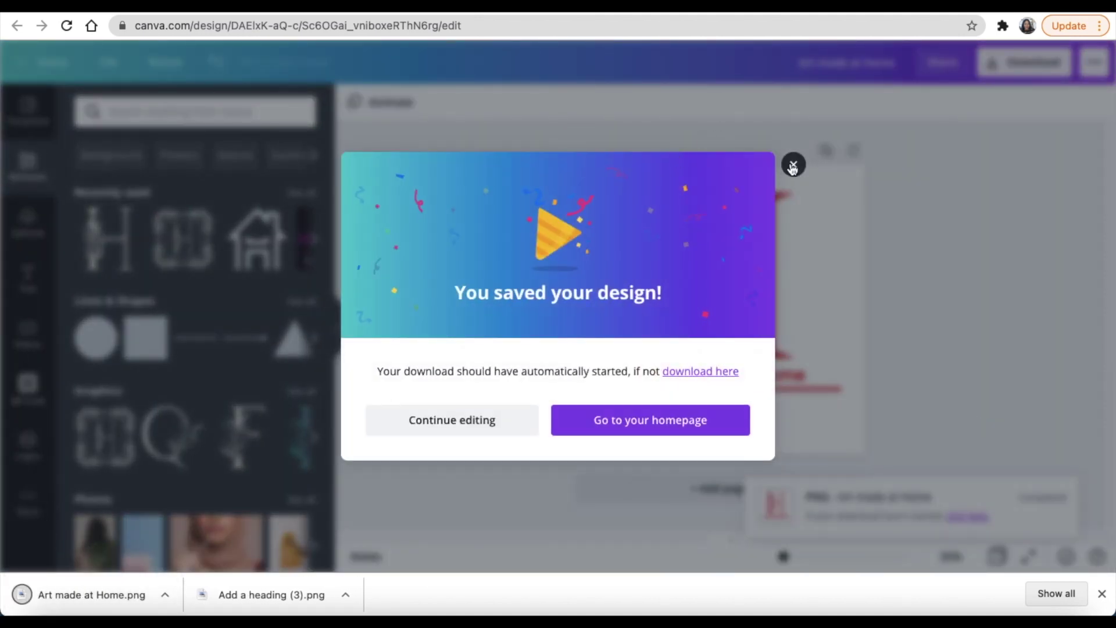
{"action": "left_click", "coordinate": [792, 167]}
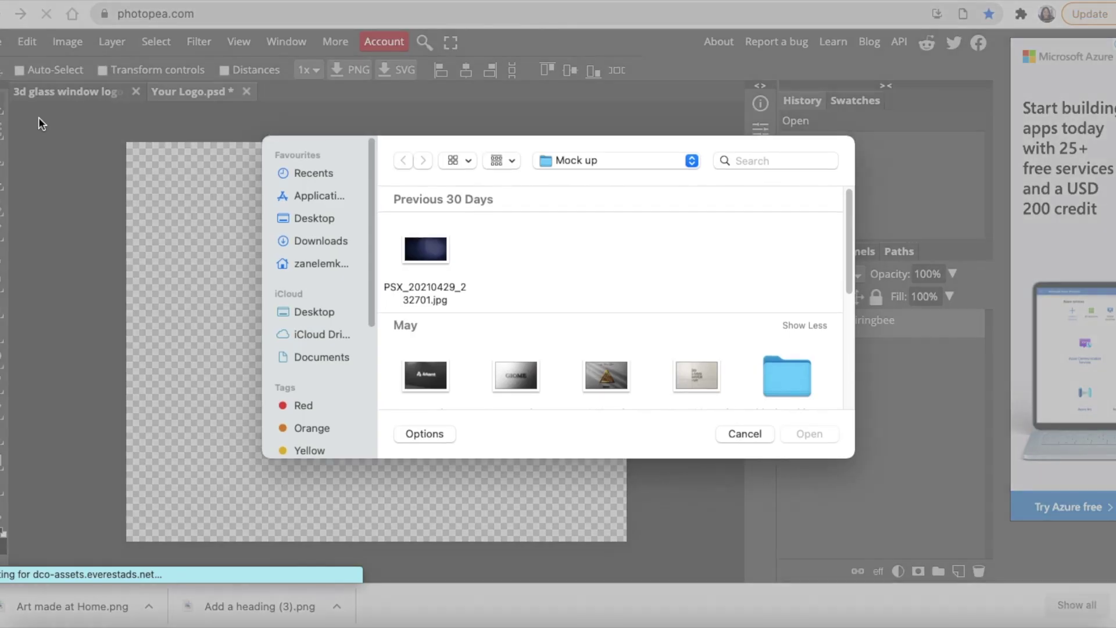
- Place 'Add a heading (2).png' enlarged and centred, then save the smart object
{"action": "left_click", "coordinate": [323, 242]}
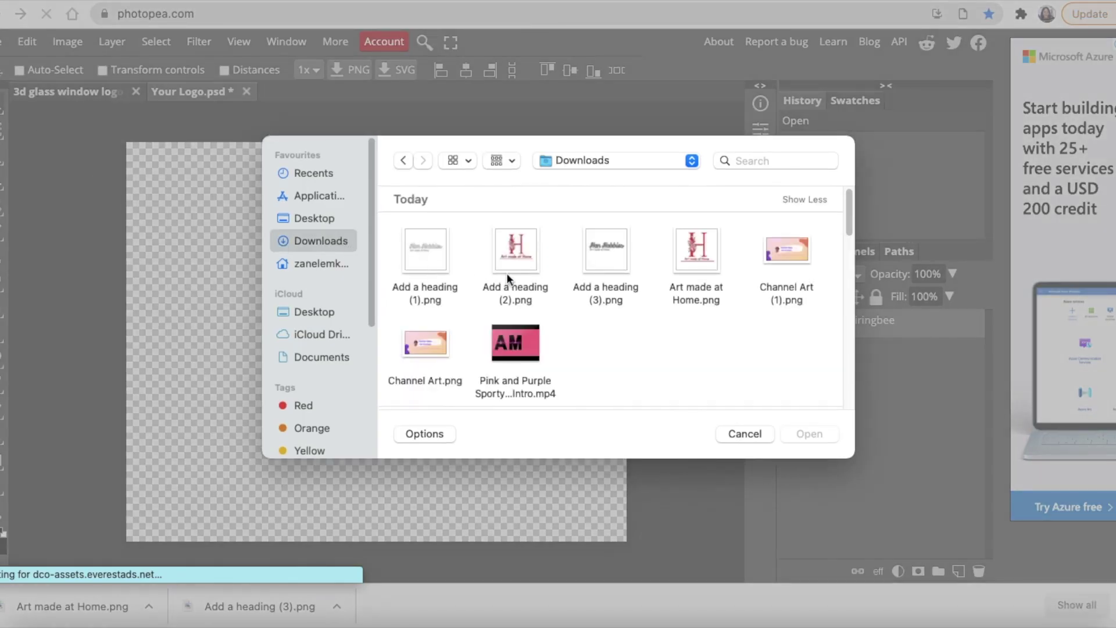
{"action": "left_click", "coordinate": [515, 254]}
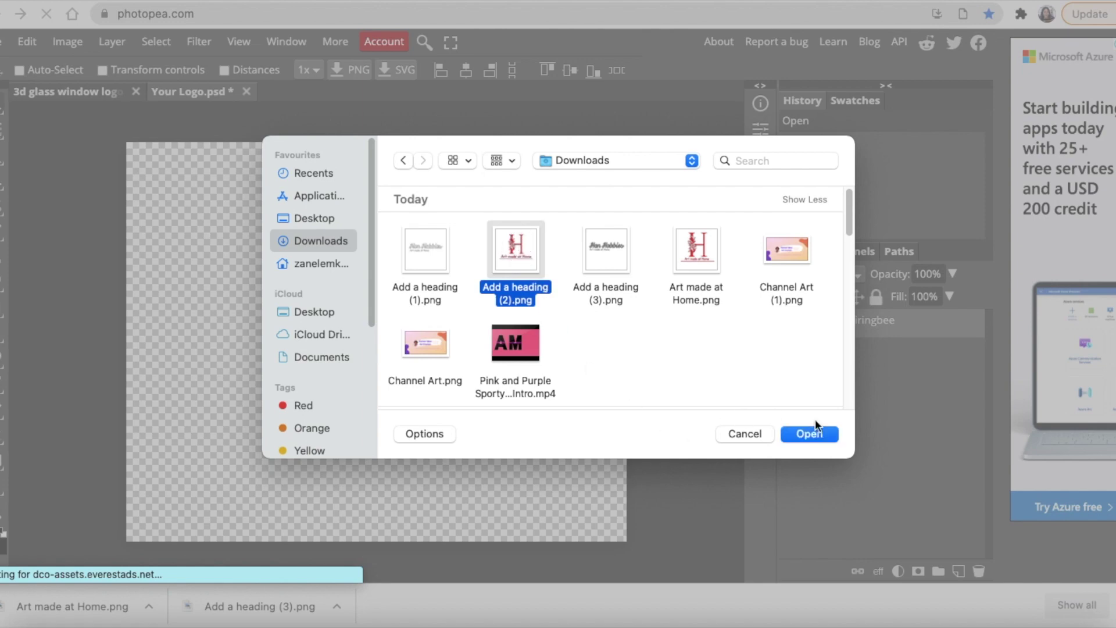
{"action": "left_click", "coordinate": [810, 430]}
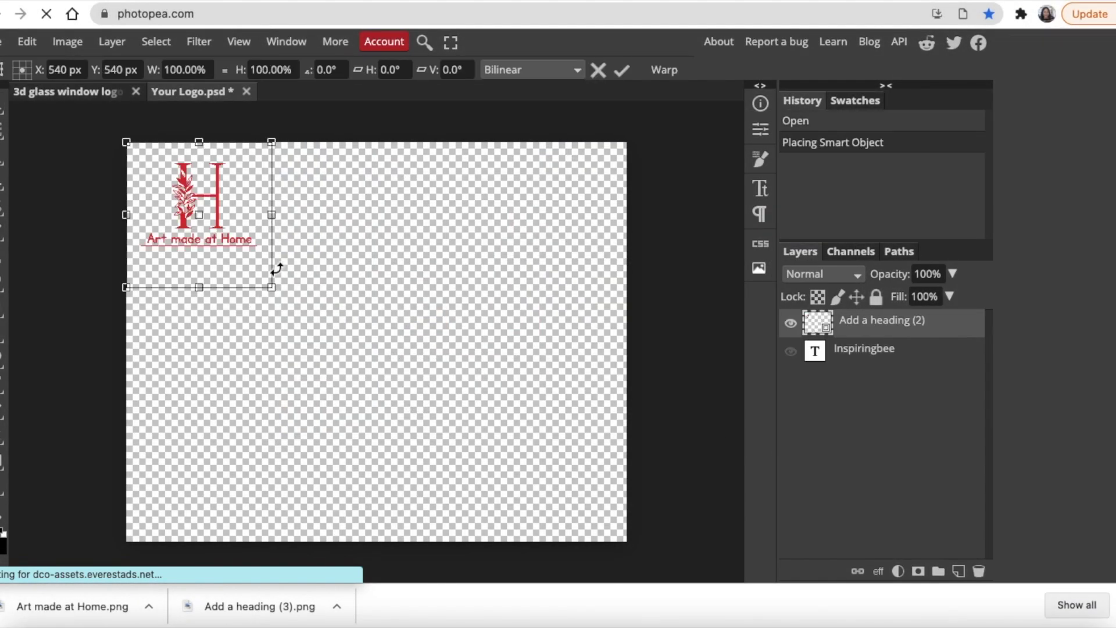
{"action": "left_click_drag", "start_coordinate": [272, 287], "coordinate": [521, 551]}
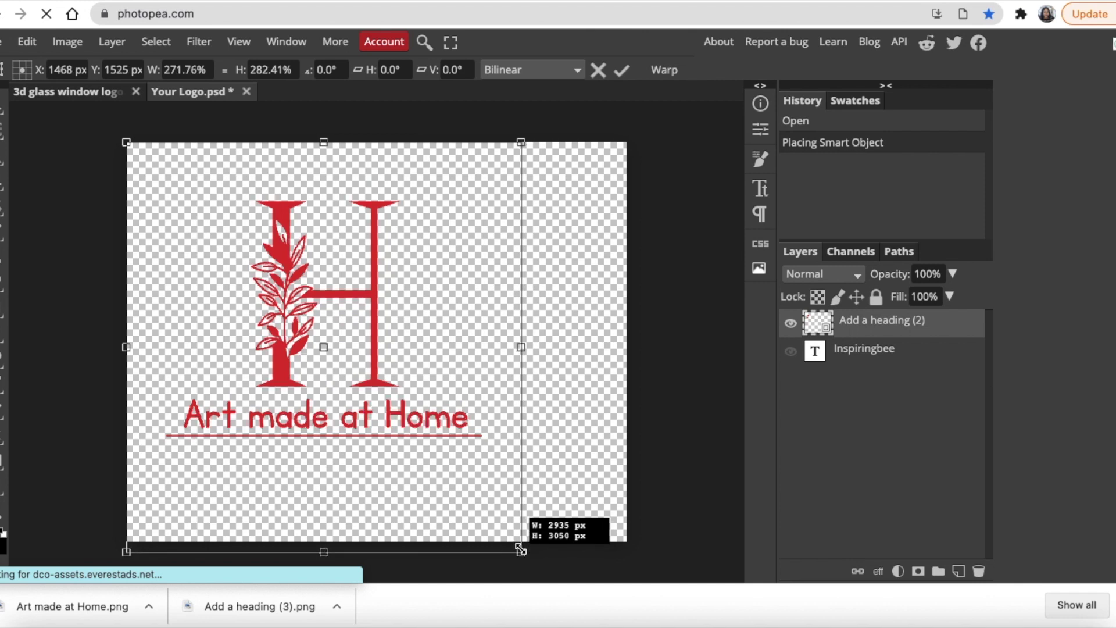
{"action": "left_click_drag", "start_coordinate": [520, 551], "coordinate": [520, 547]}
{"action": "left_click_drag", "start_coordinate": [387, 399], "coordinate": [442, 399]}
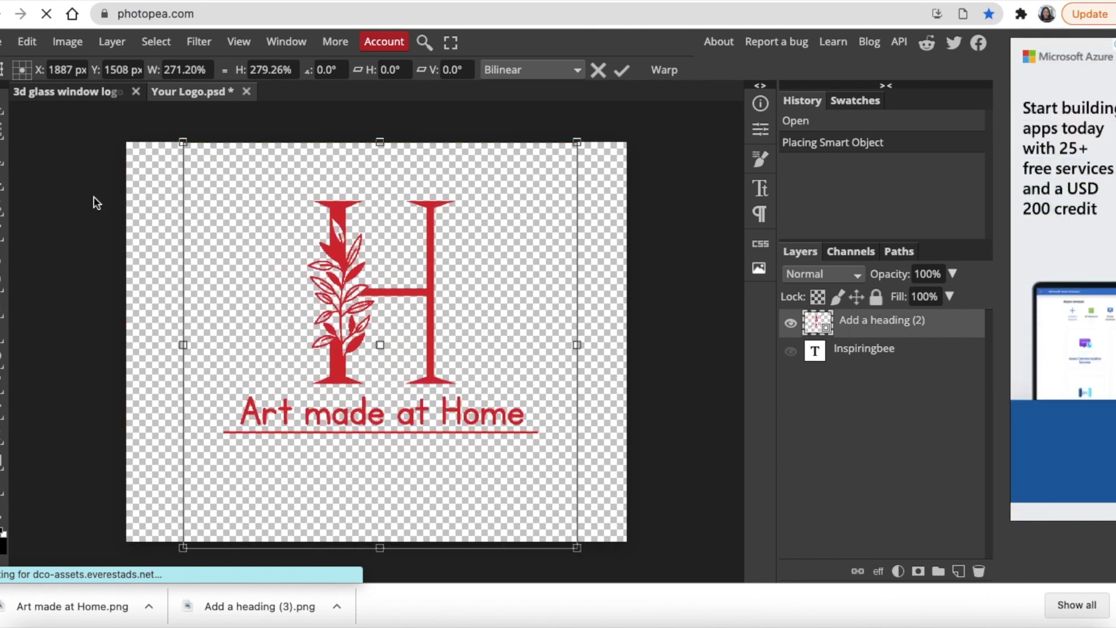
{"action": "left_click", "coordinate": [4, 41]}
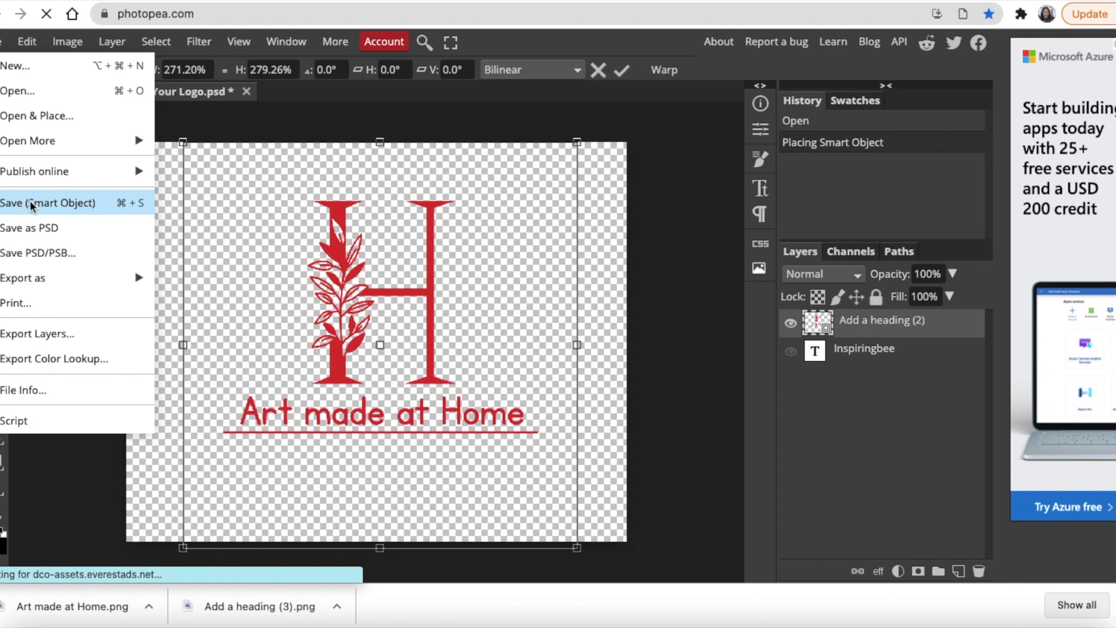
{"action": "left_click", "coordinate": [31, 205]}
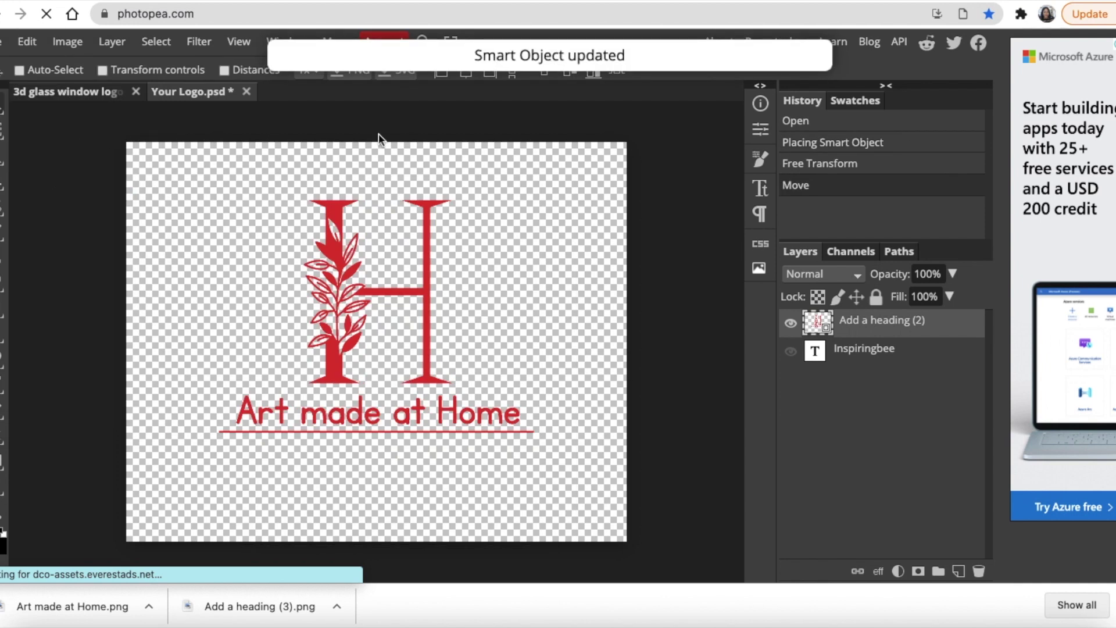
- Switch to the 3D glass window mockup tab showing the red H and caption
{"action": "left_click", "coordinate": [85, 94]}
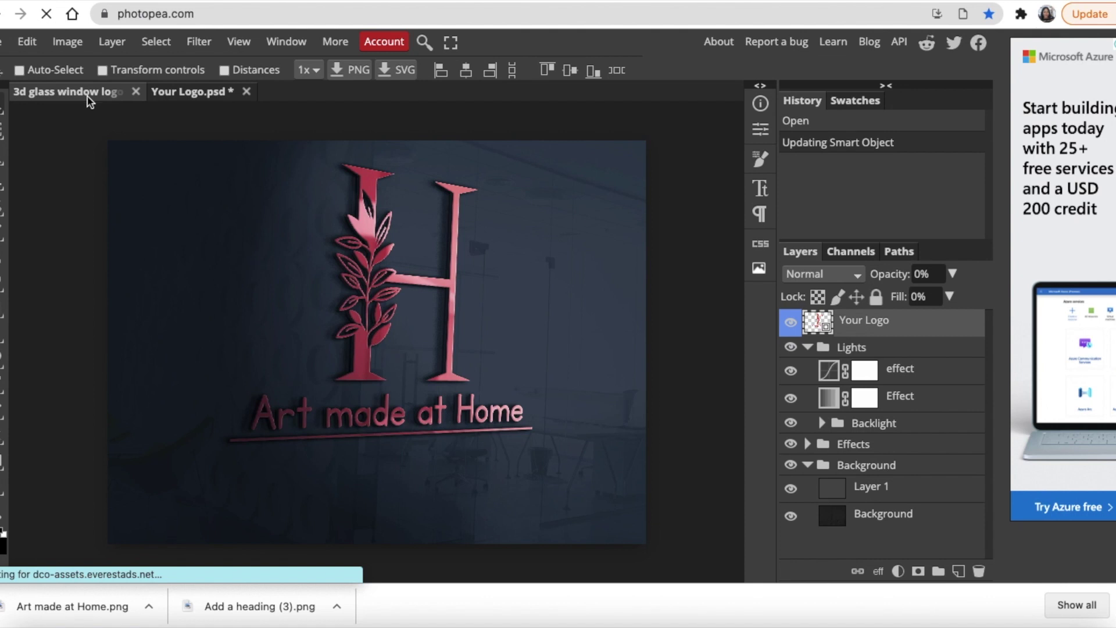